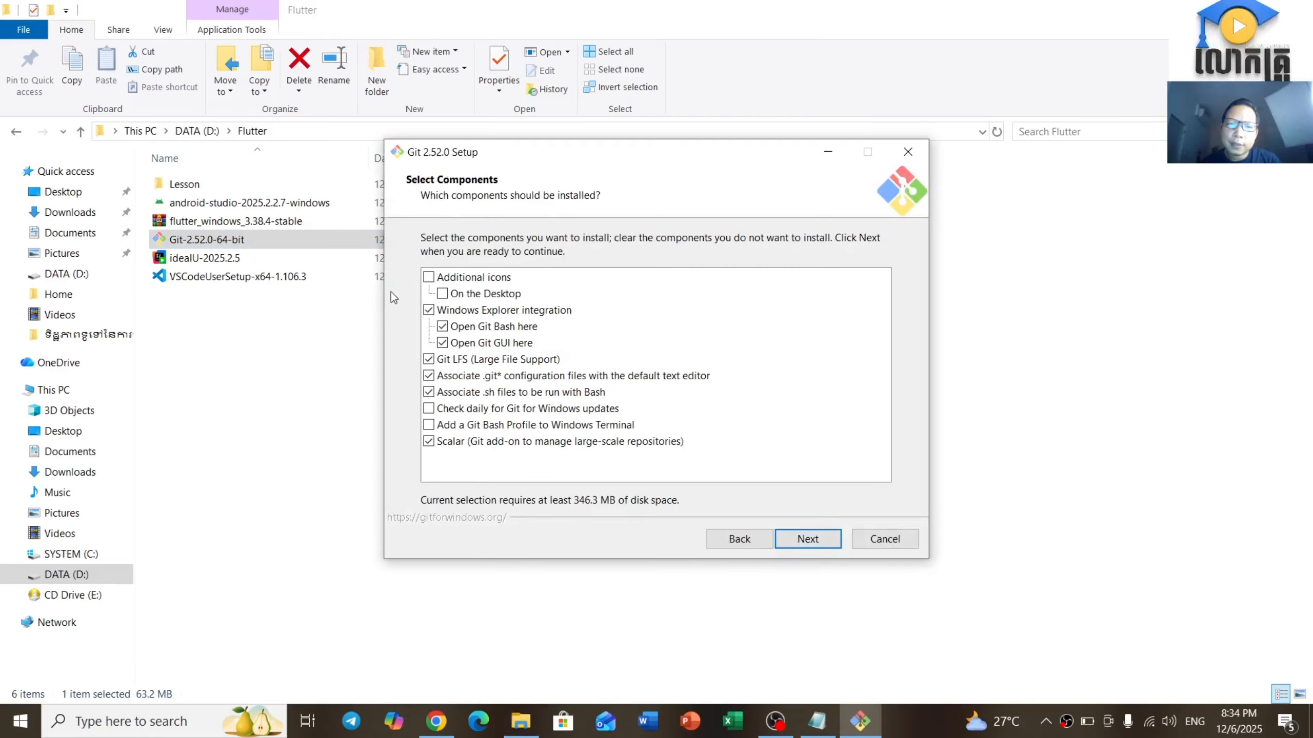
Include the On the Desktop icon component in the Git setup and keep Git as the Start Menu folder
left_click(442, 294)
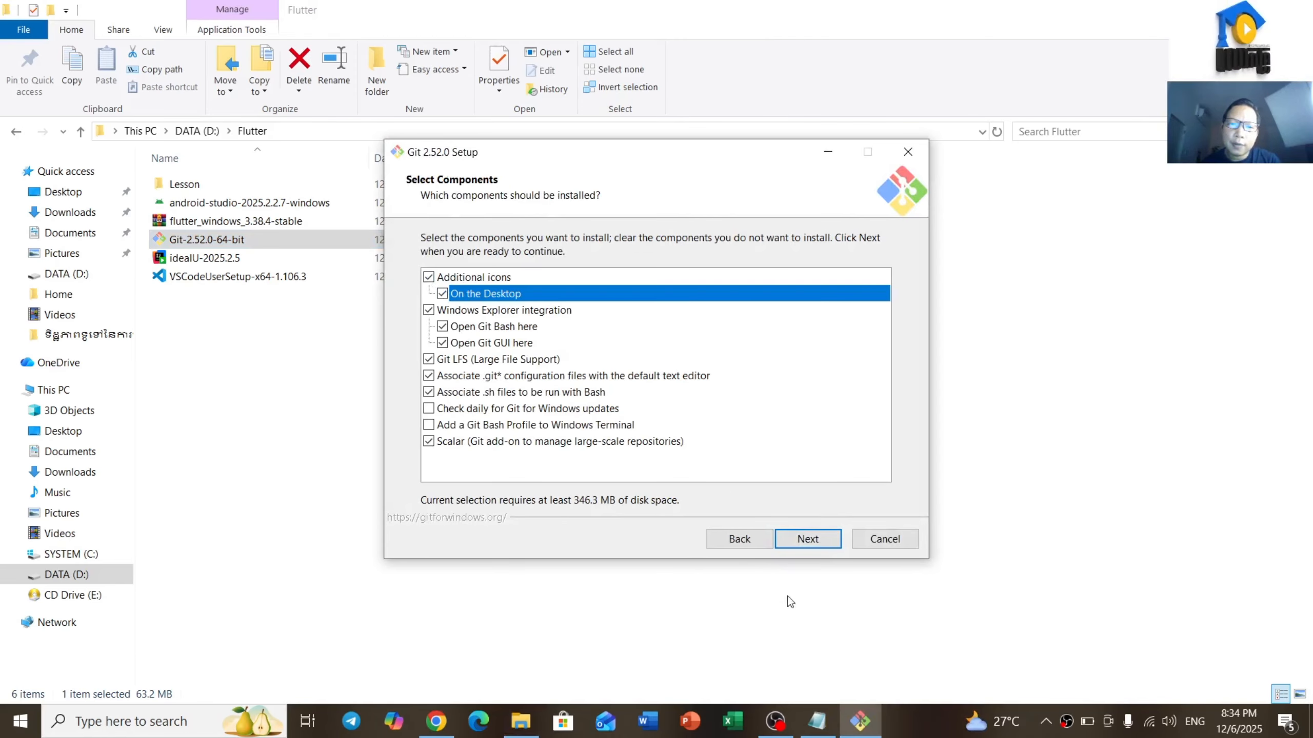
left_click(810, 540)
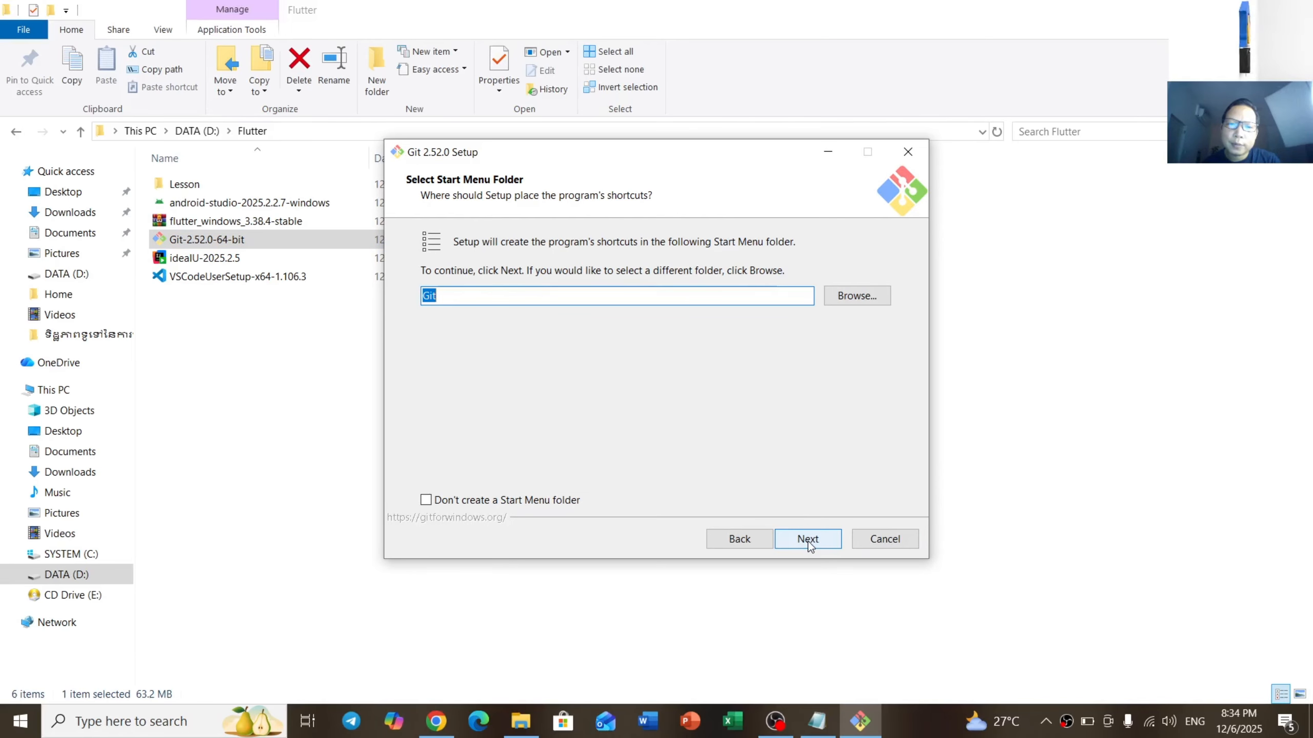
left_click(808, 541)
Accept the default options on the remaining Git setup pages, install Git, and finish the wizard without launching Git Bash or viewing release notes
left_click(808, 541)
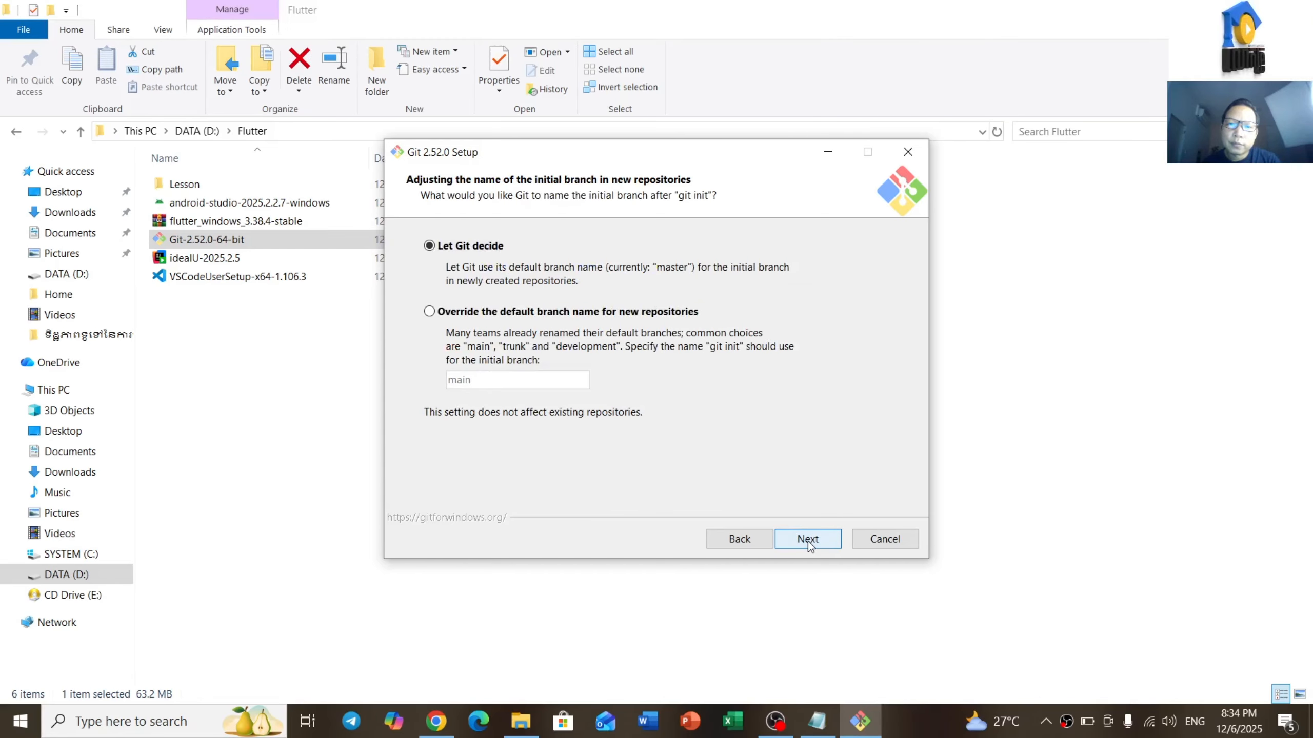
left_click(808, 541)
left_click(808, 541)
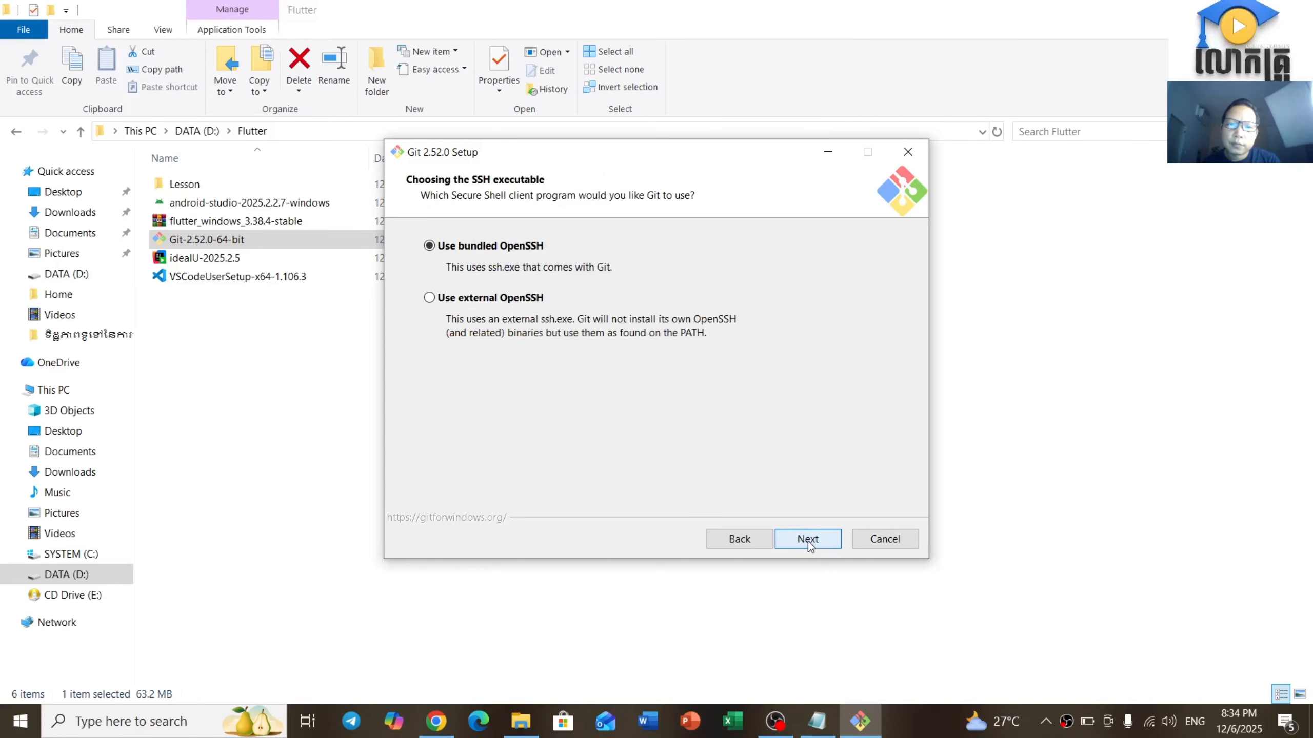
left_click(808, 540)
left_click(808, 541)
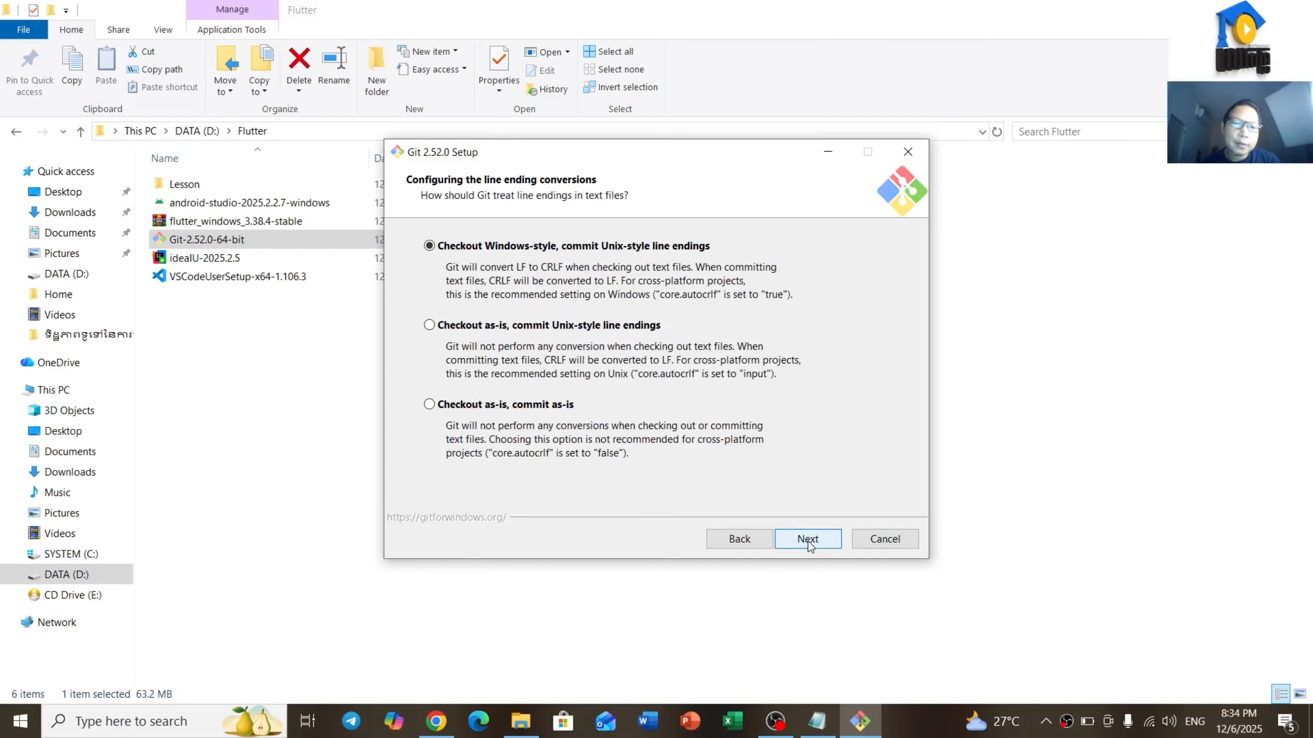
left_click(809, 541)
left_click(808, 541)
left_click(808, 541)
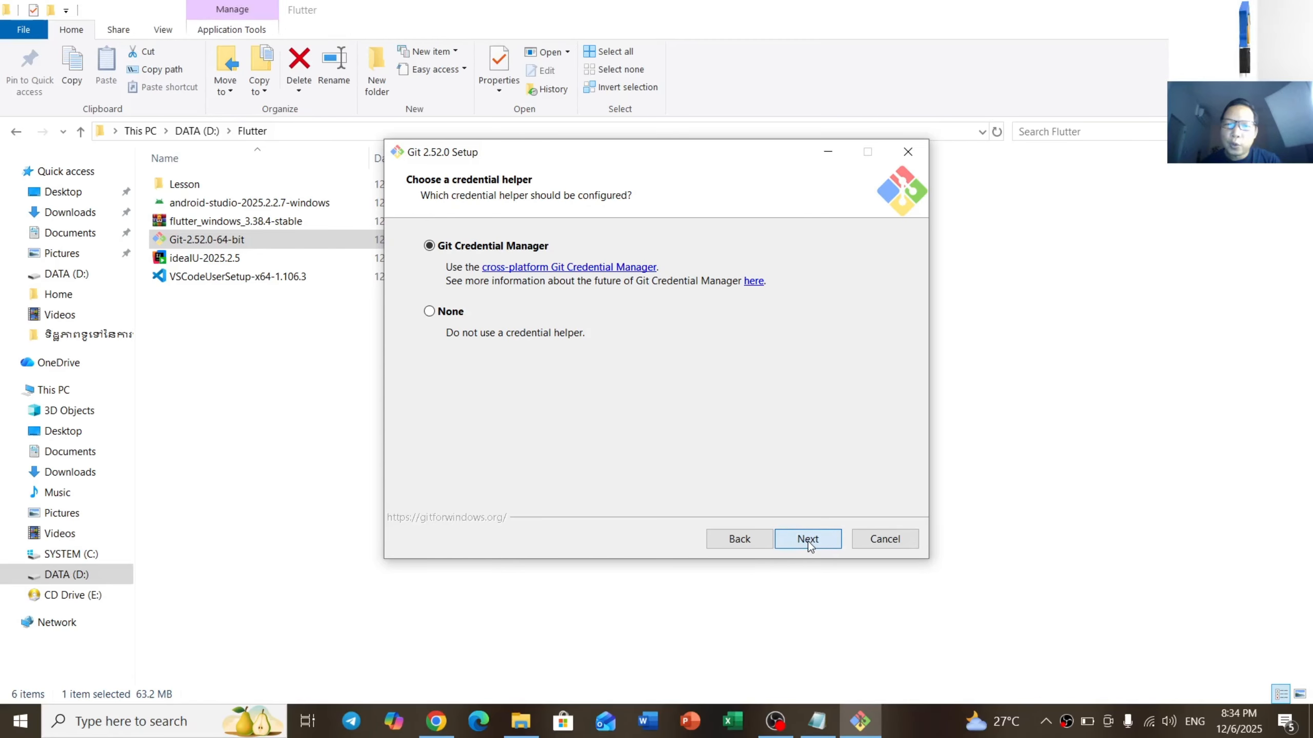
left_click(808, 541)
left_click(808, 541)
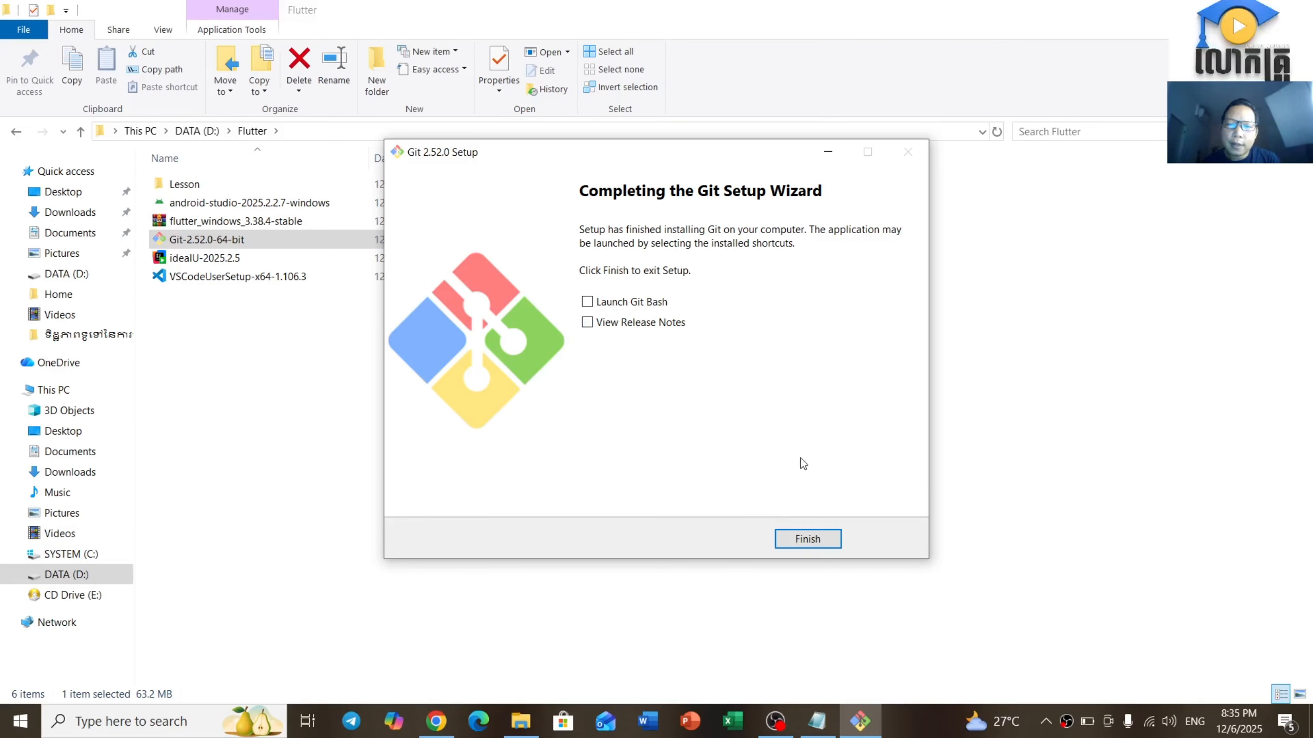
left_click(808, 541)
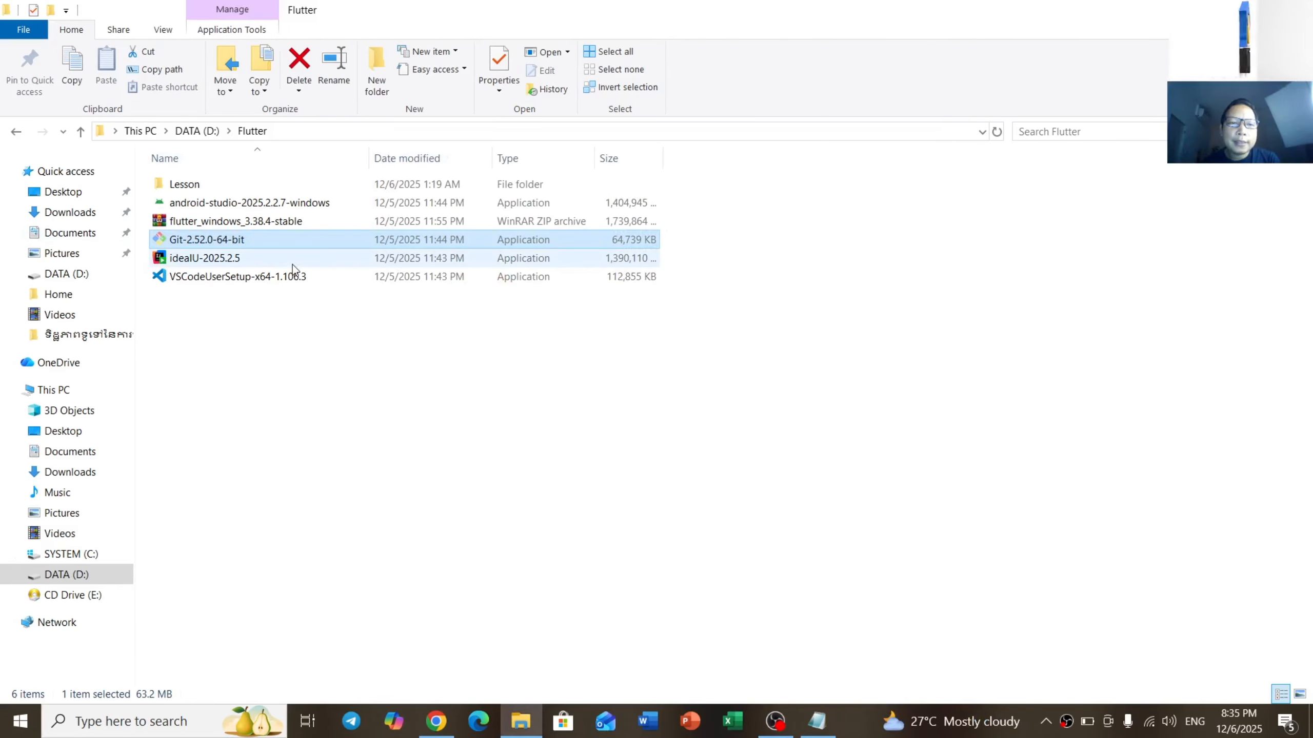
Extract the flutter_windows_3.38.4-stable ZIP archive into a folder of the same name
left_click(294, 221)
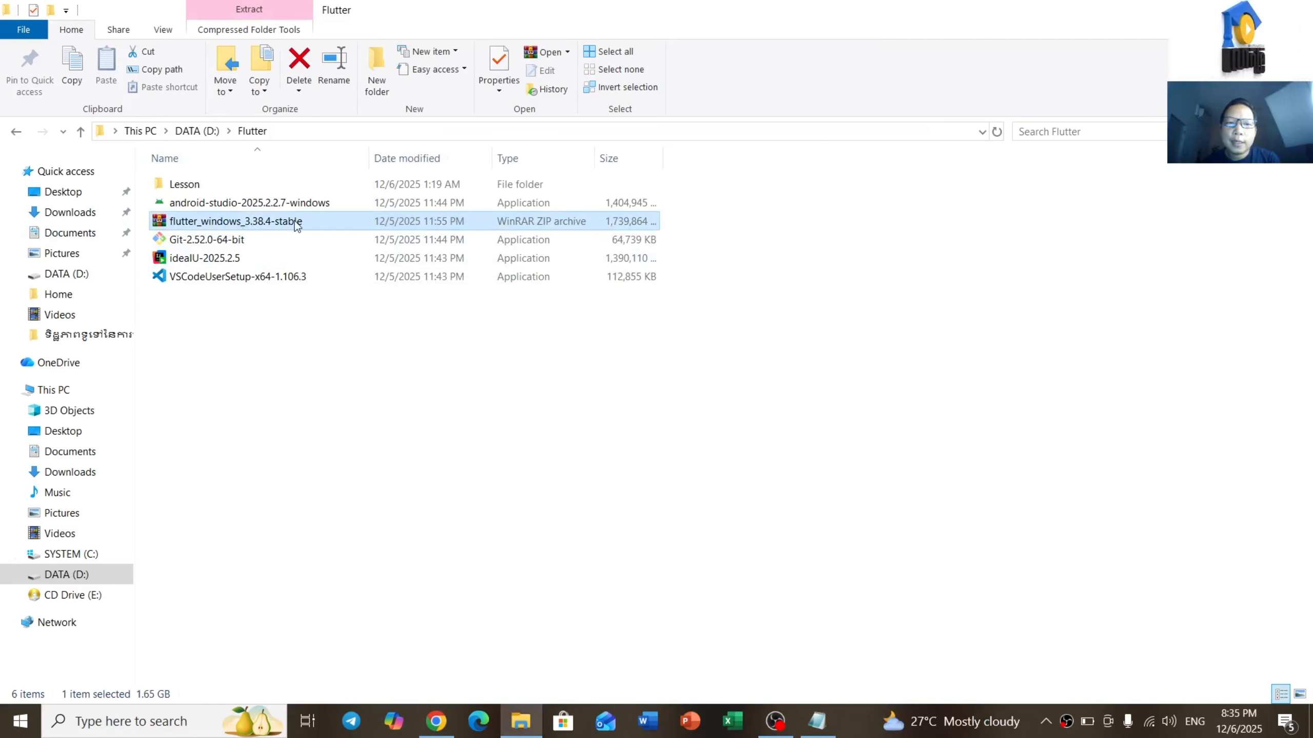
right_click(216, 226)
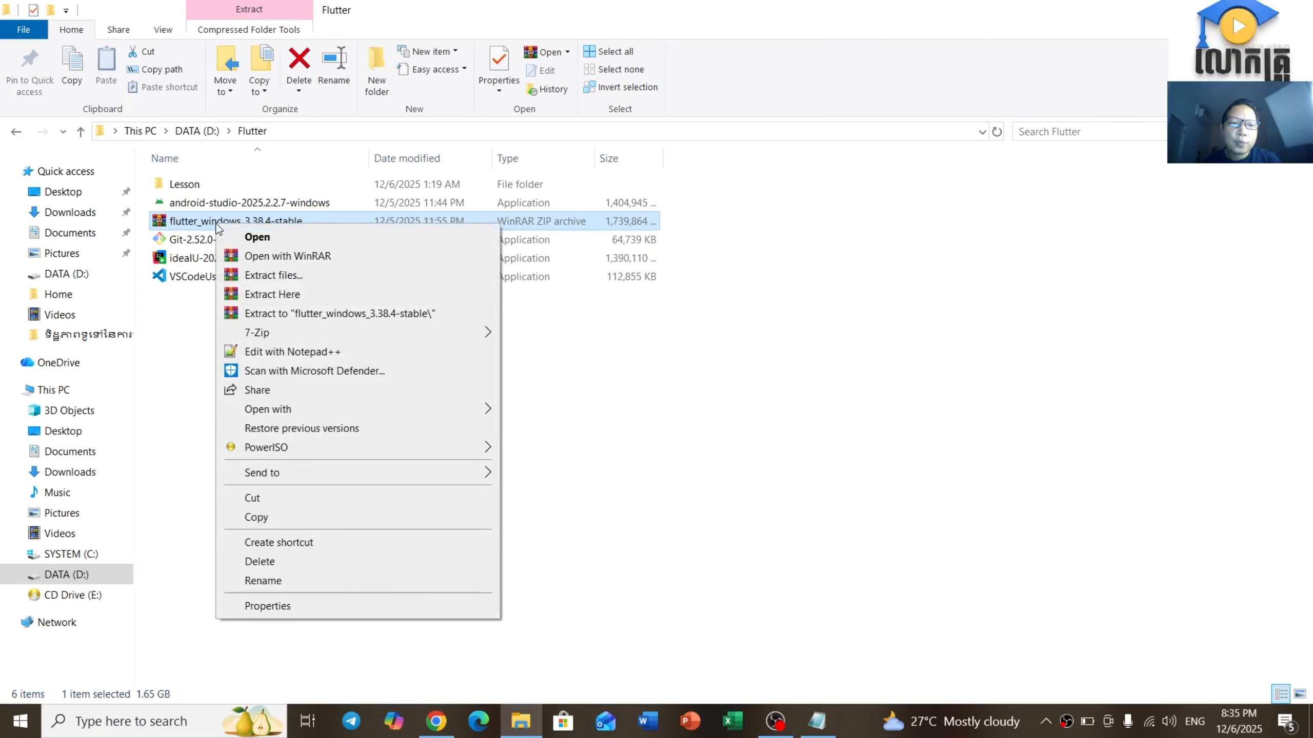
left_click(360, 318)
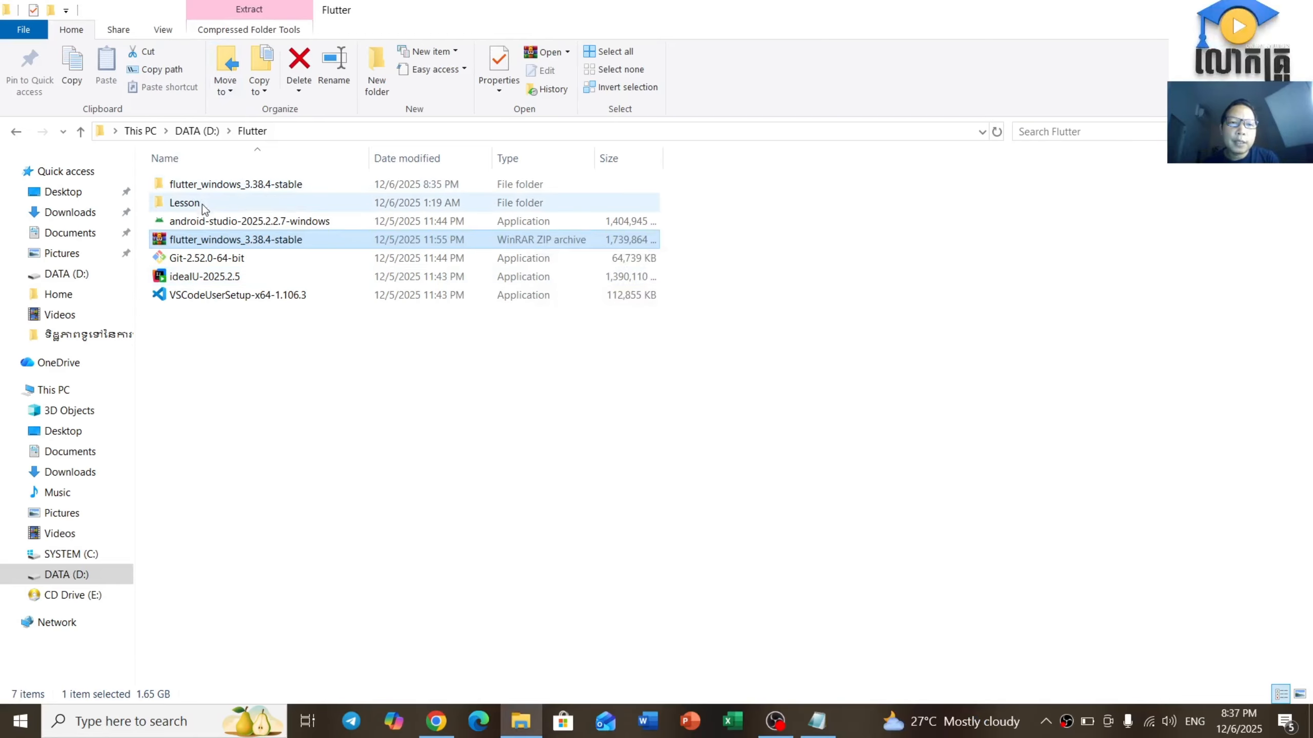
Move the flutter folder from the extracted flutter_windows_3.38.4-stable folder to the root of SYSTEM (C:) and expand the transfer details
double_click(221, 186)
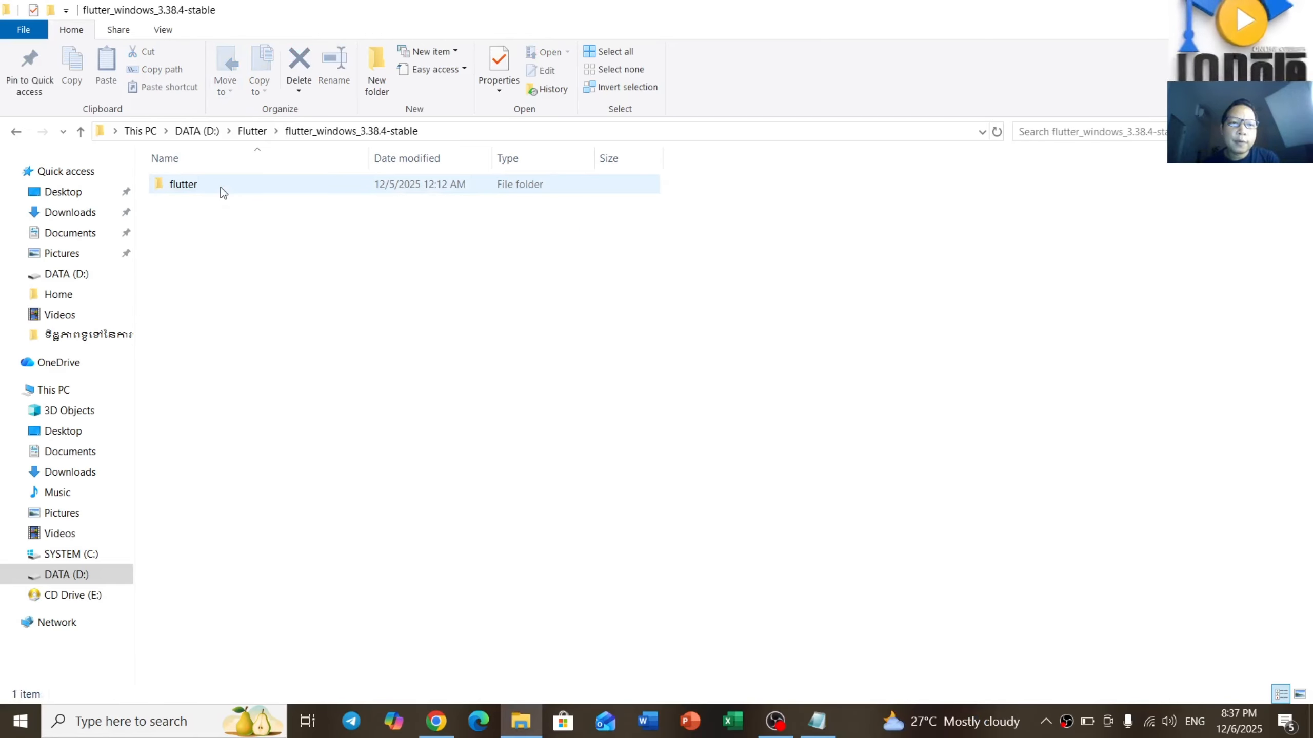
right_click(186, 184)
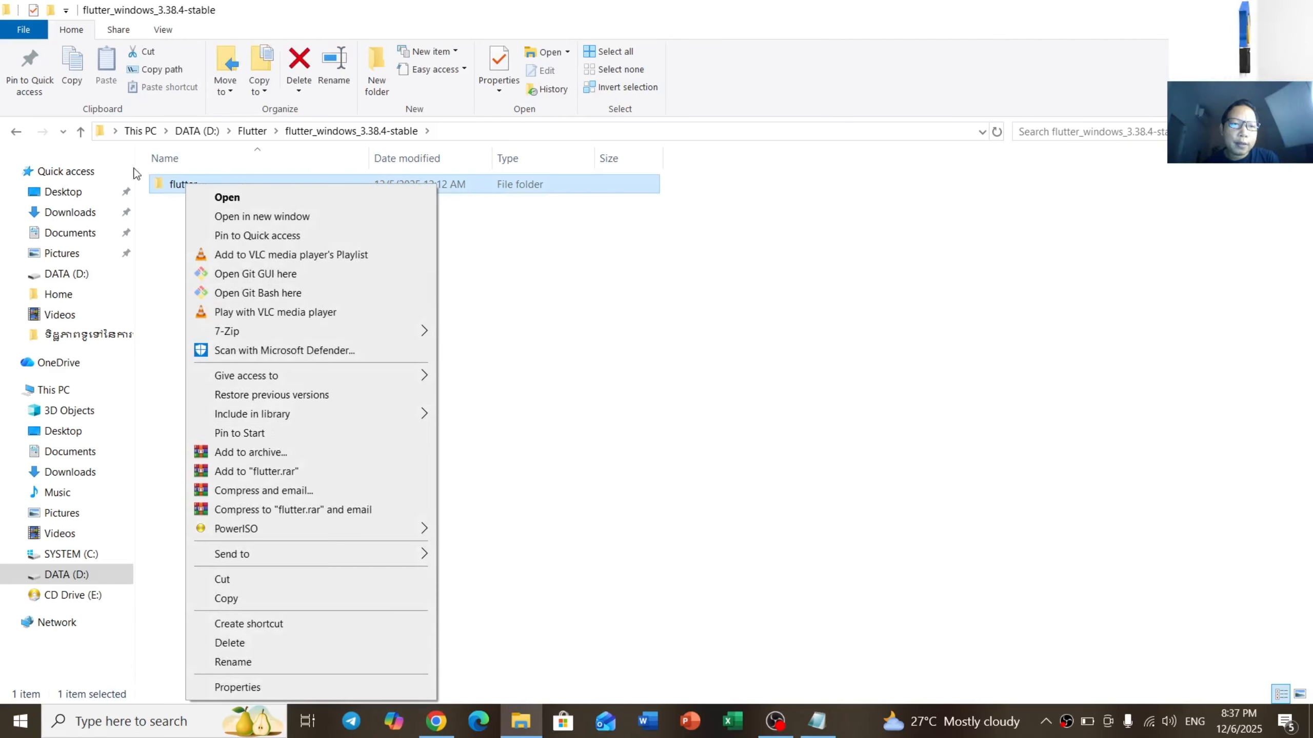
left_click(16, 131)
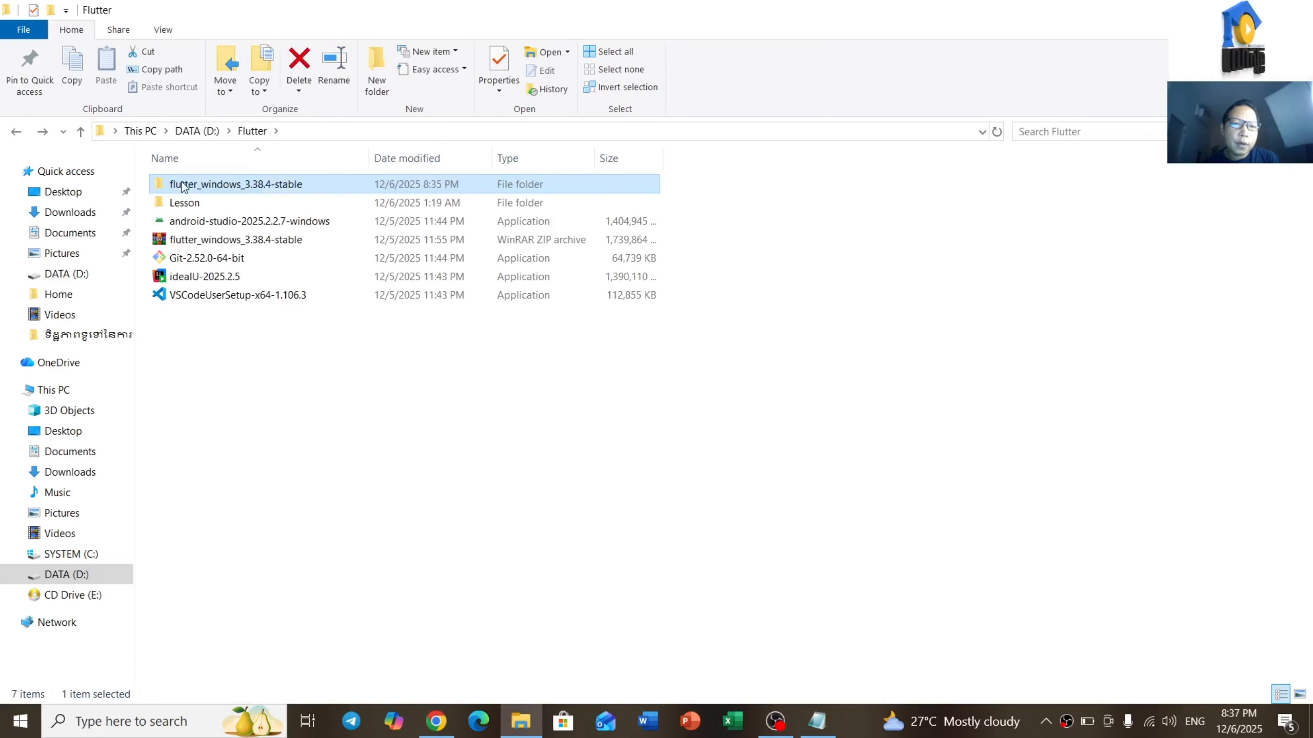
double_click(181, 188)
right_click(181, 187)
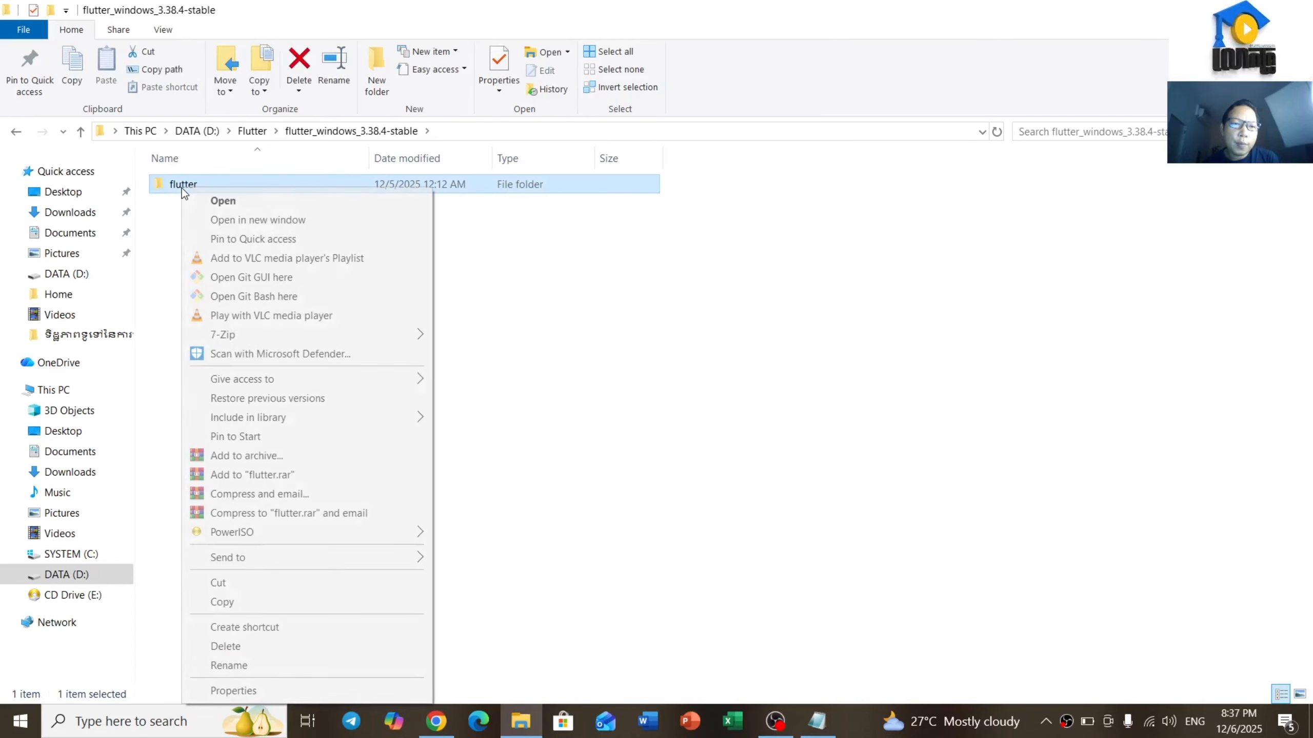
left_click(238, 578)
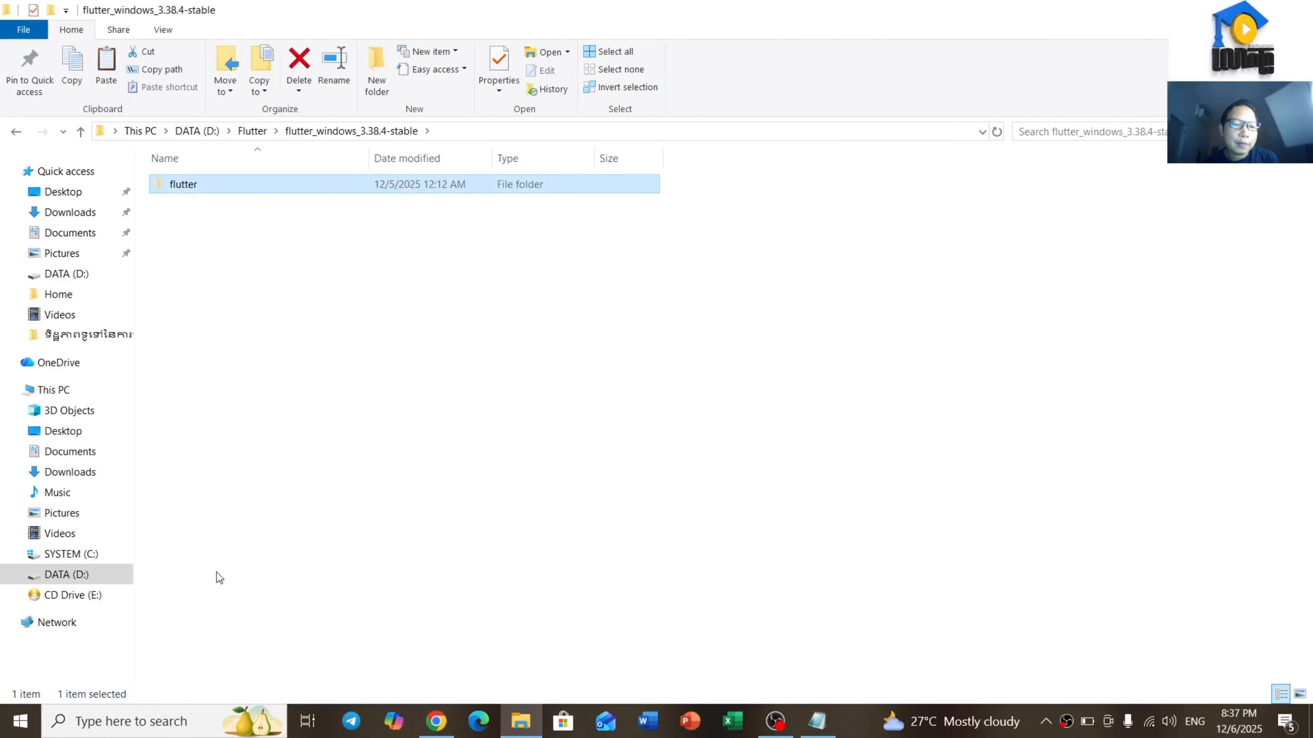
left_click(61, 555)
right_click(255, 439)
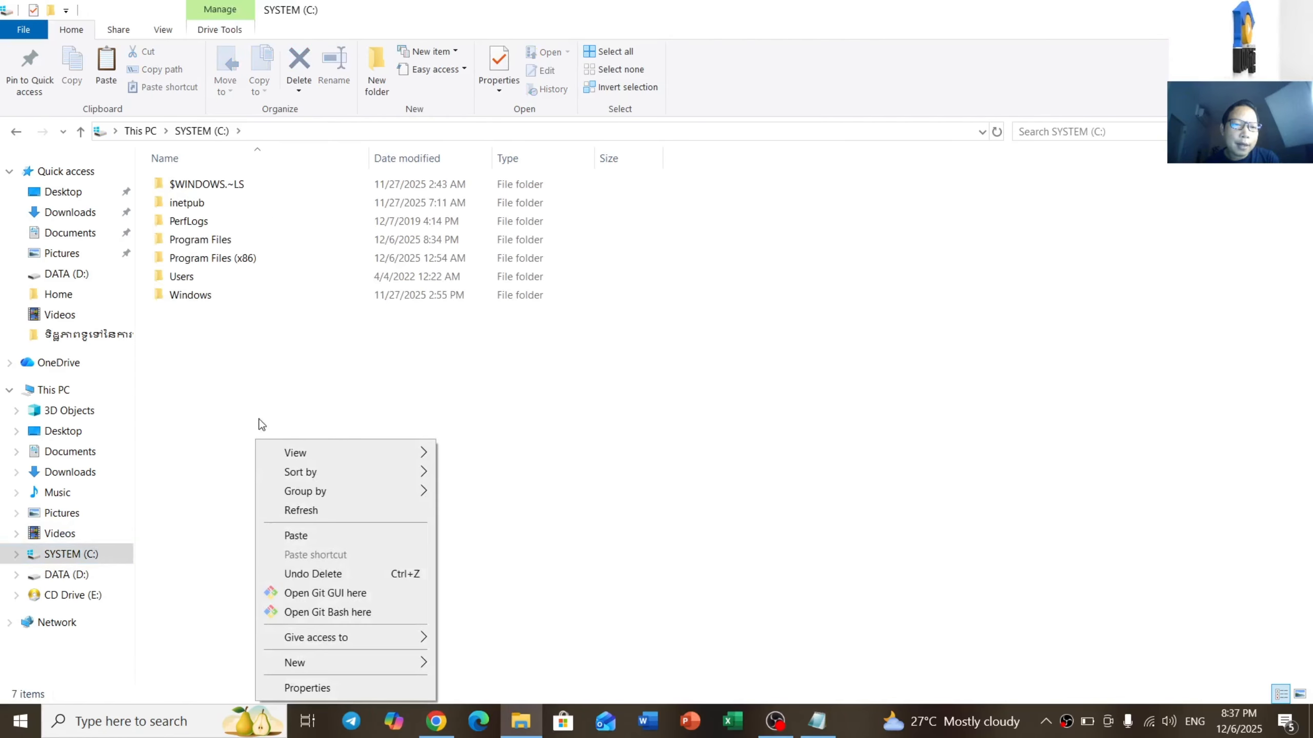
left_click(299, 541)
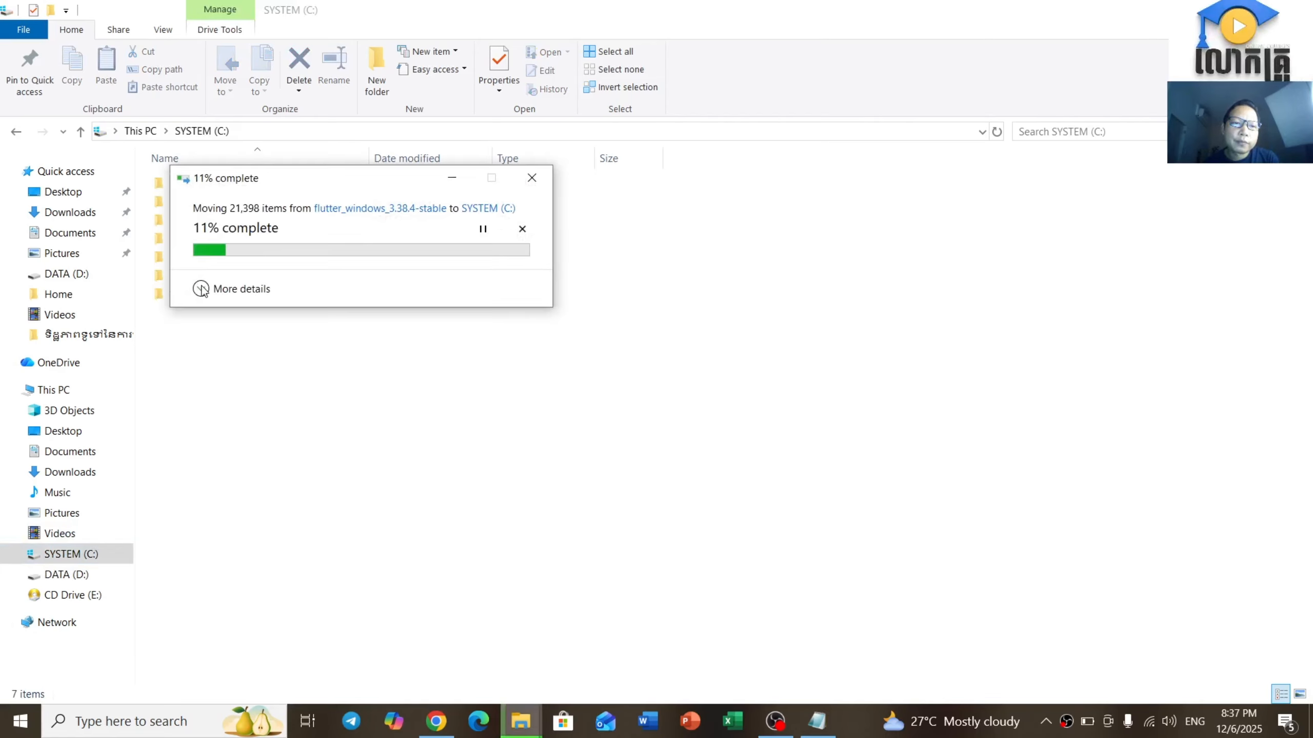
left_click(217, 289)
left_click_drag(311, 182, 394, 240)
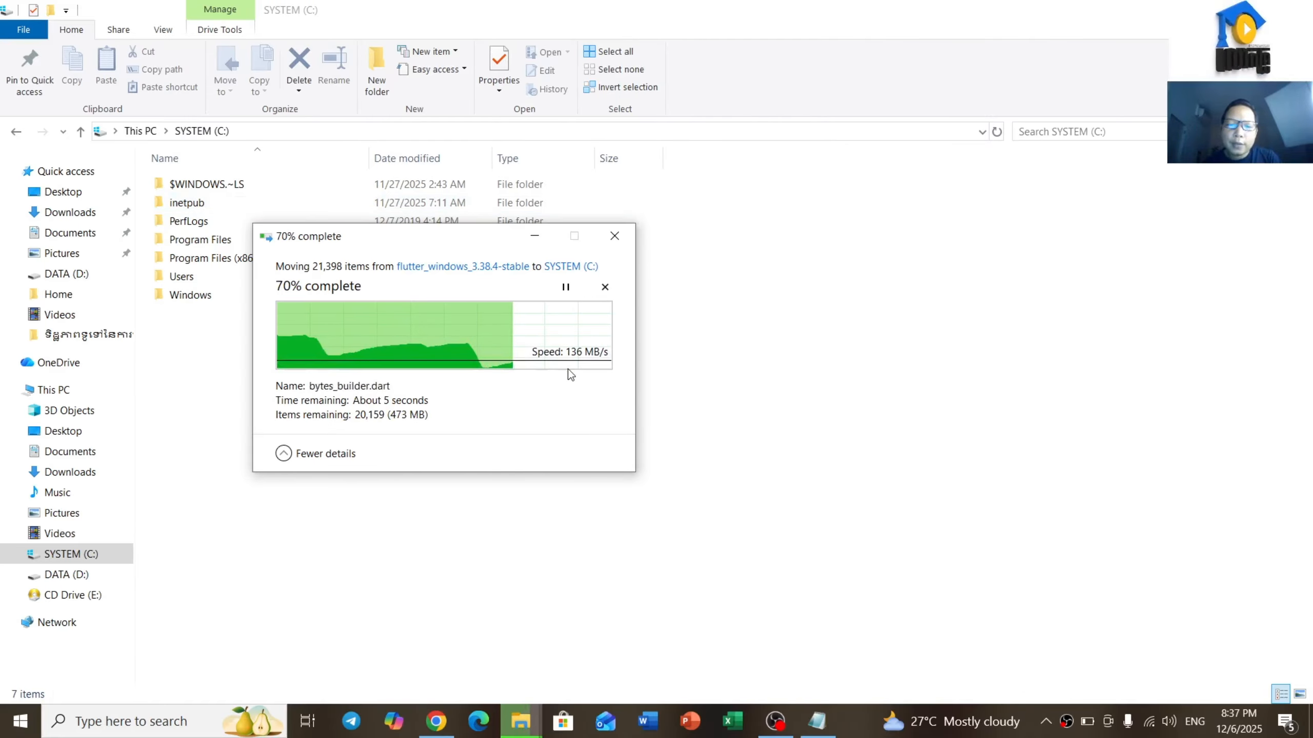
Switch to Chrome and find the section on adding the Flutter SDK bin to the path in the manual installation guide
left_click(436, 722)
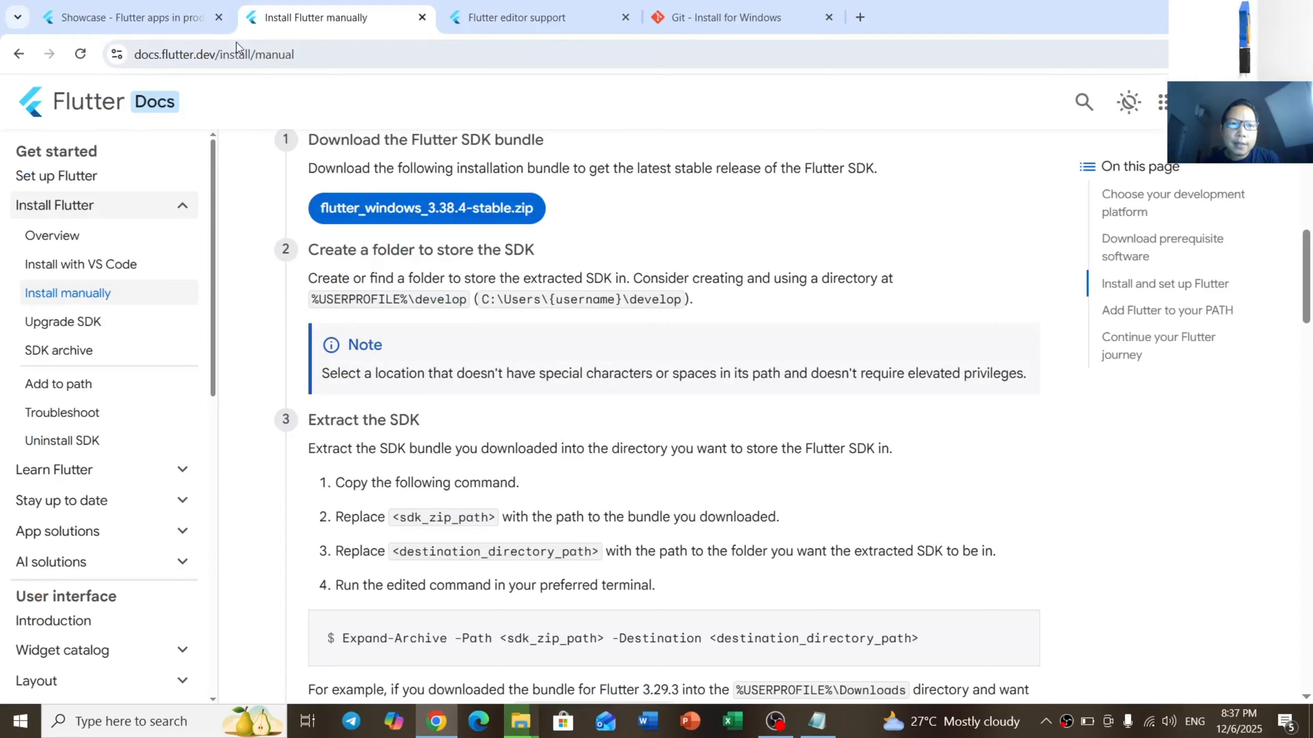
left_click(196, 17)
left_click(292, 16)
scroll(608, 480, "down", 4)
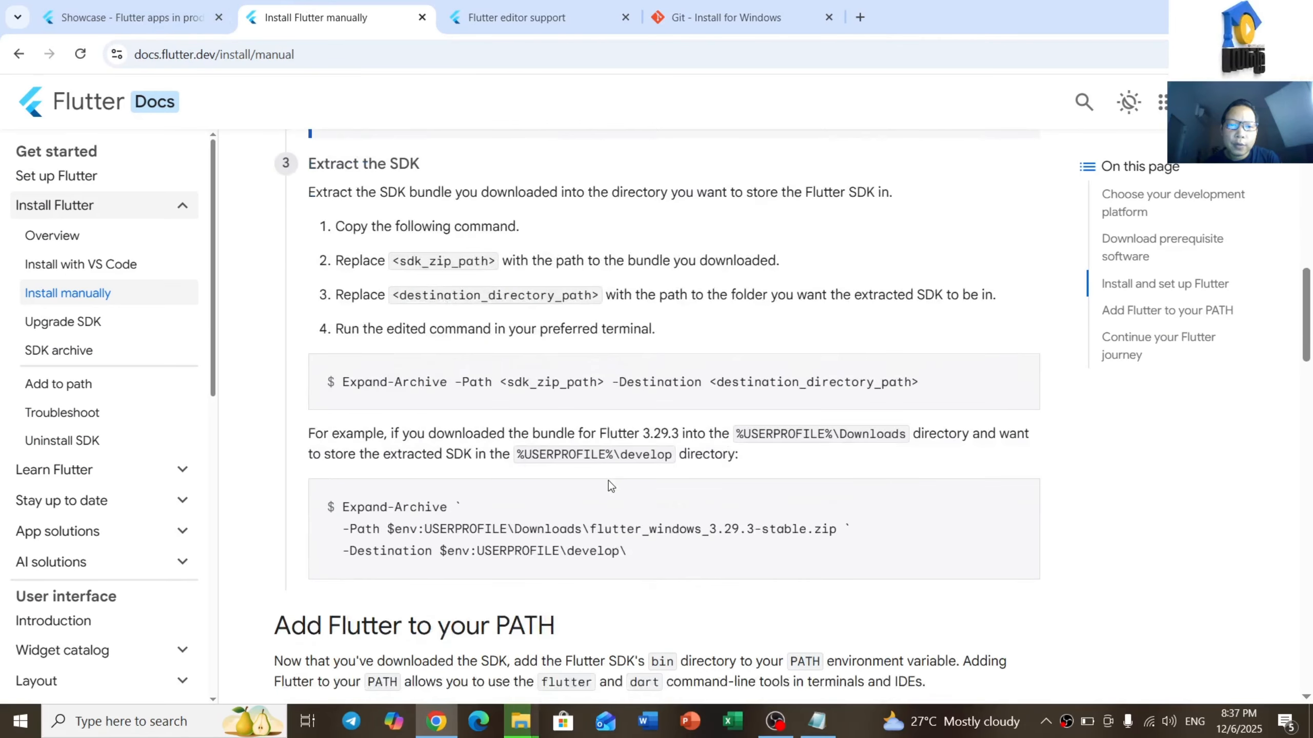
scroll(608, 480, "down", 10)
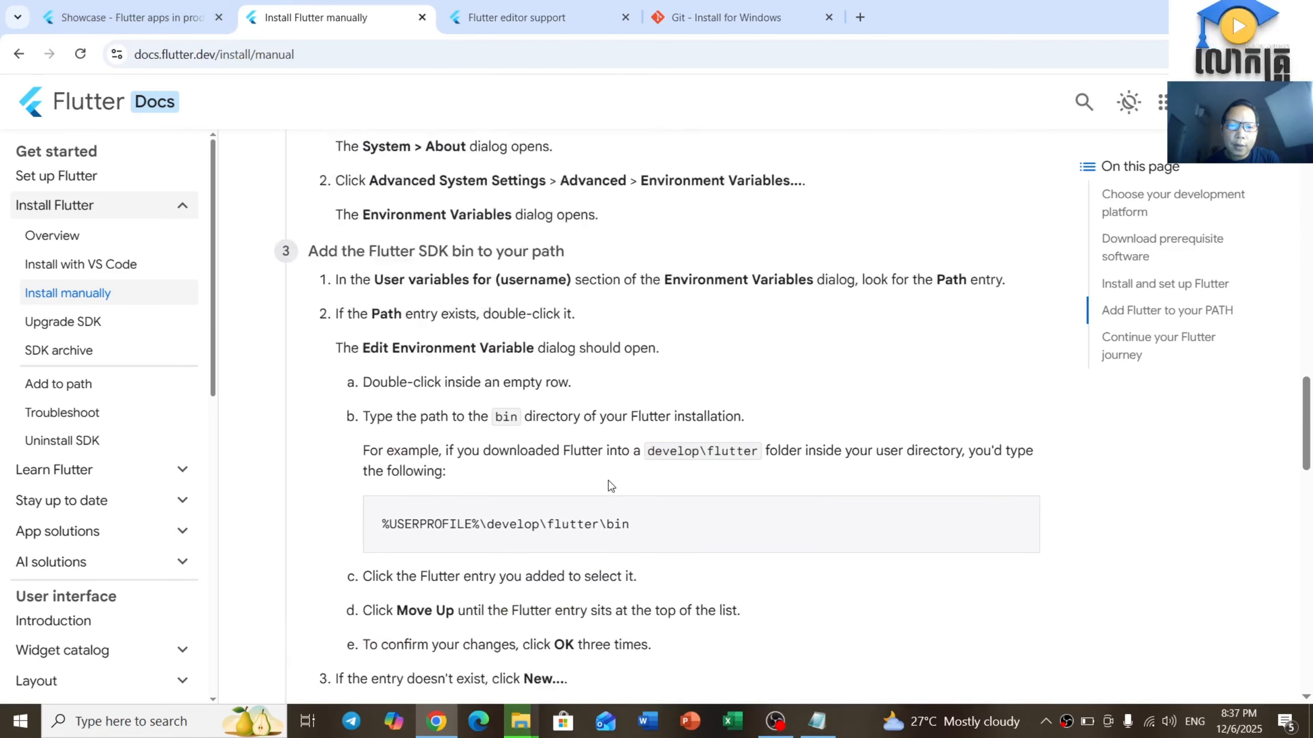
scroll(609, 481, "down", 2)
scroll(521, 317, "up", 2)
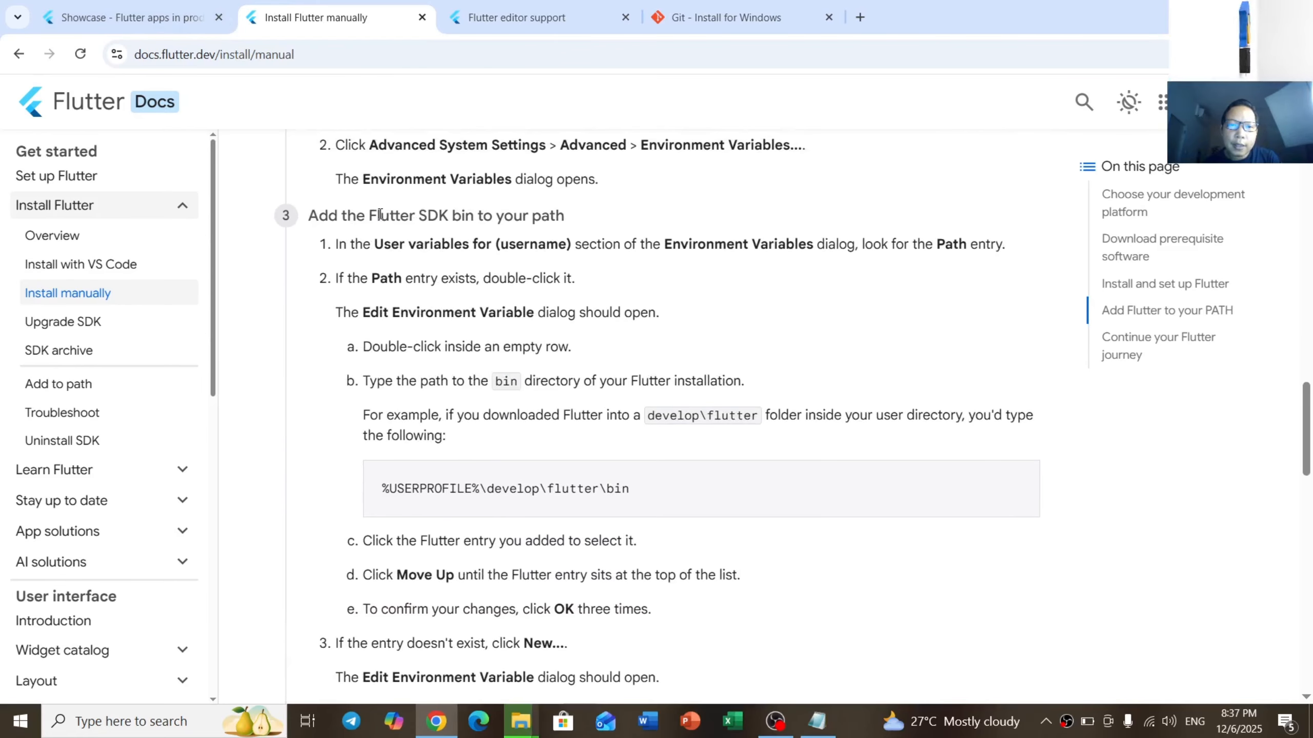
Examine the Path variable instructions and the example bin path %USERPROFILE%\develop\flutter\bin
left_click_drag(397, 222, 555, 219)
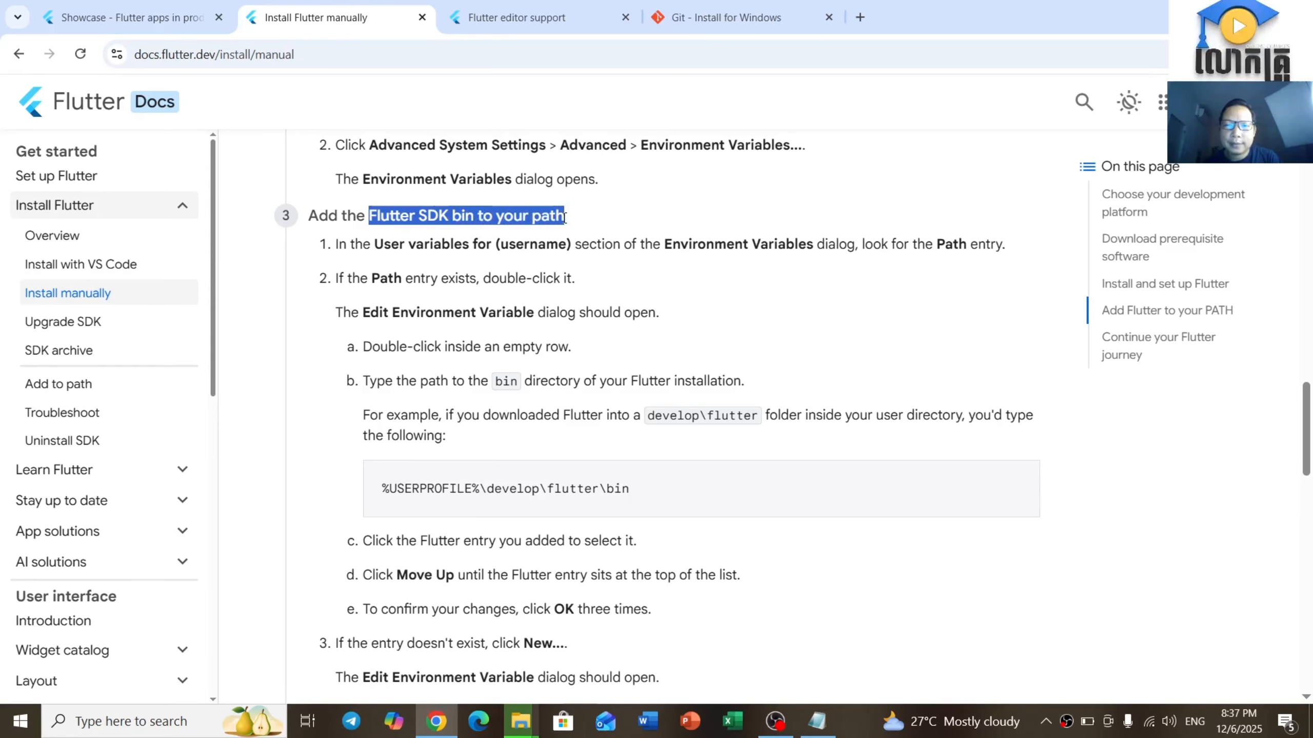
scroll(690, 366, "up", 3)
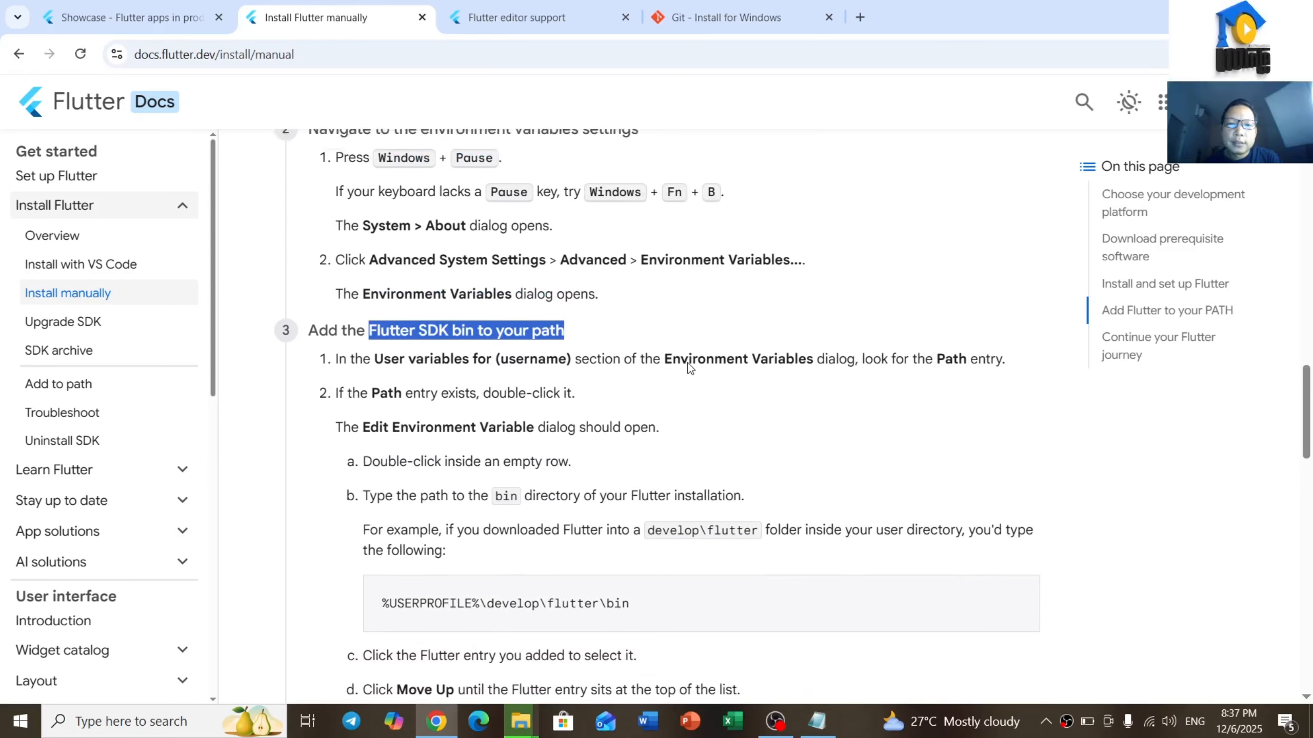
scroll(690, 366, "down", 1)
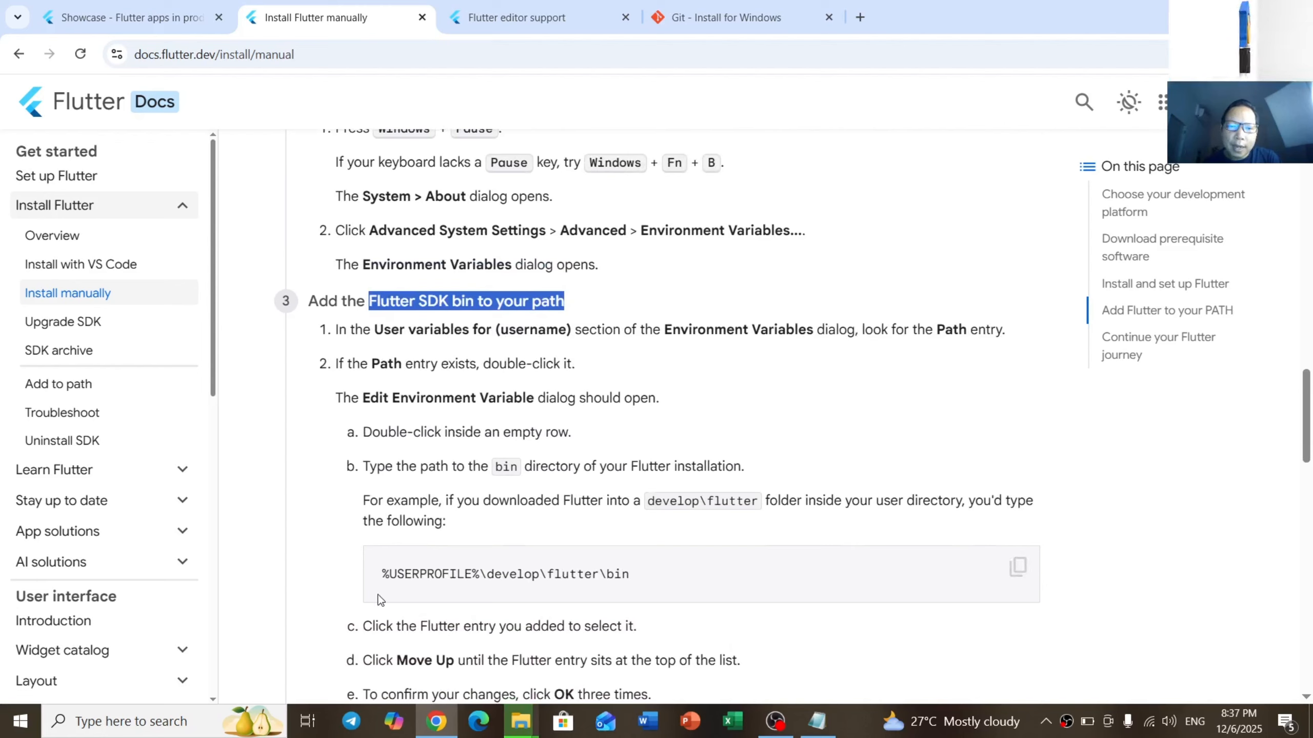
left_click_drag(386, 580, 433, 579)
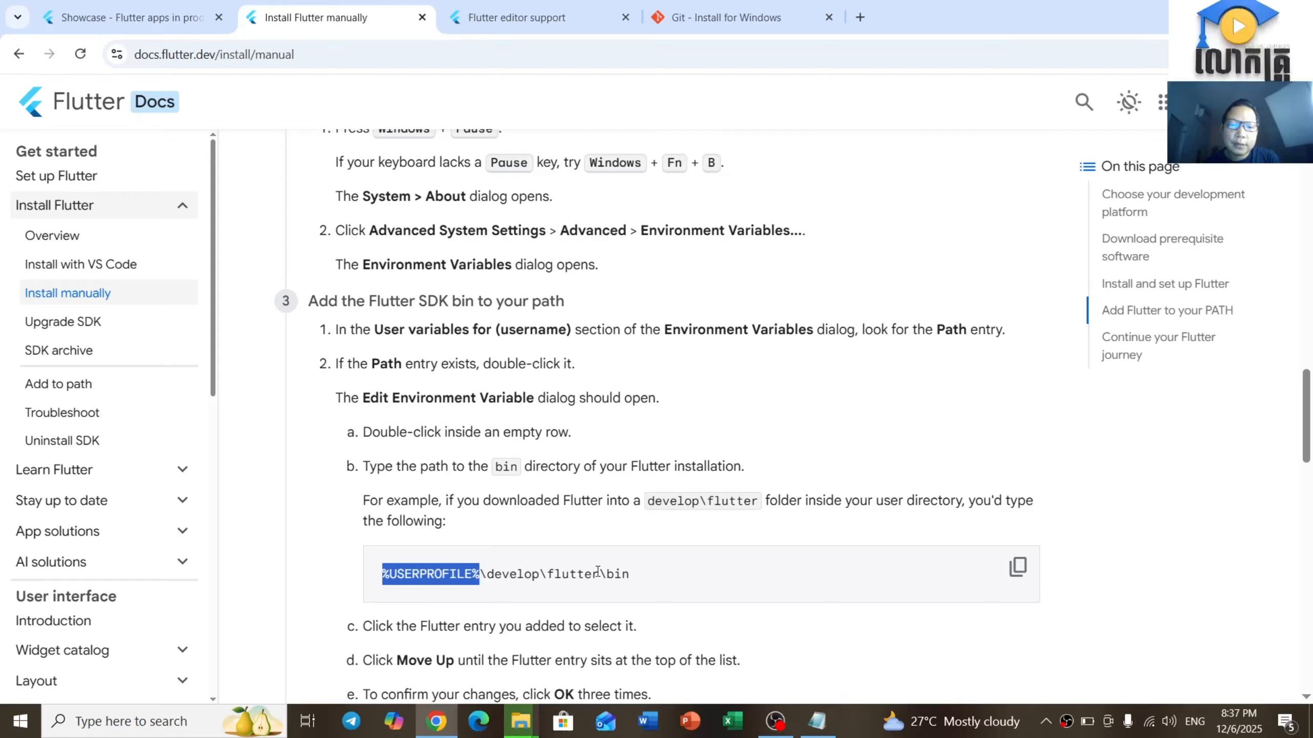
left_click_drag(487, 574, 659, 578)
left_click(626, 563)
left_click(646, 514)
scroll(644, 515, "down", 3)
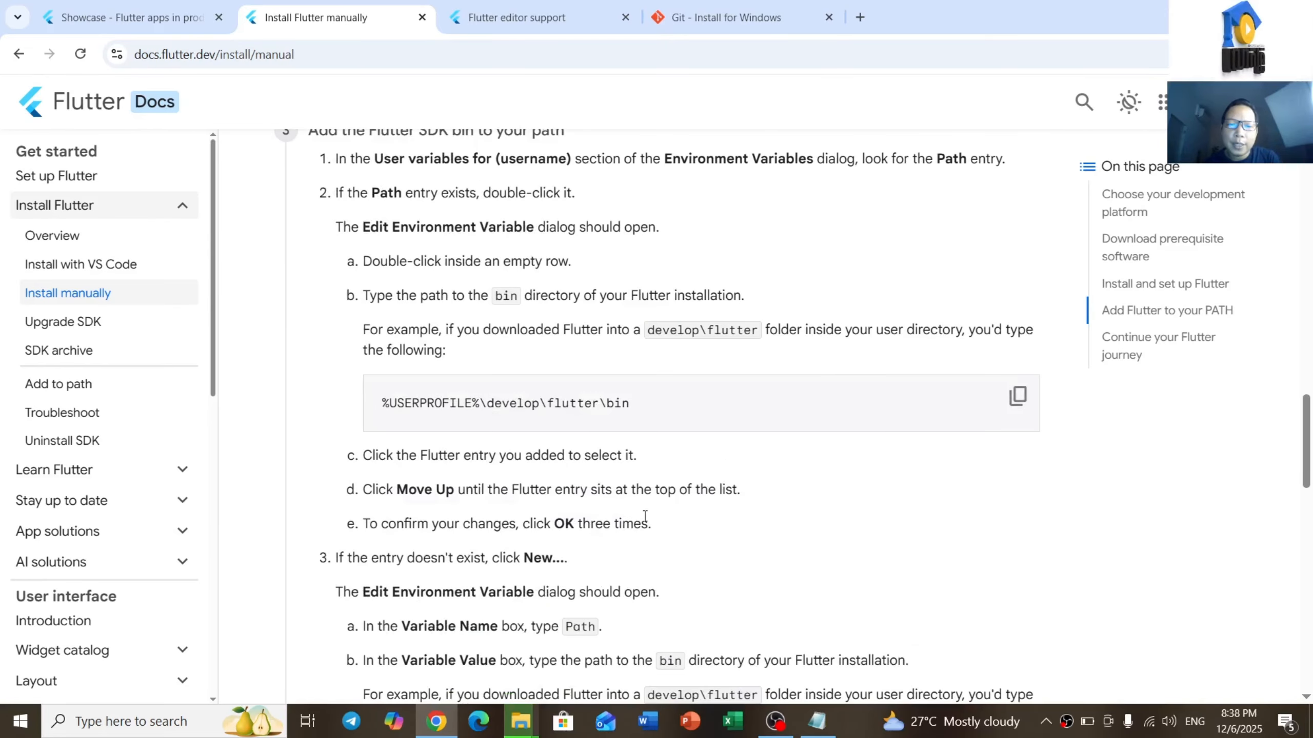
Switch back to File Explorer and check the progress of the flutter folder's move to SYSTEM (C:)
mouse_move(526, 725)
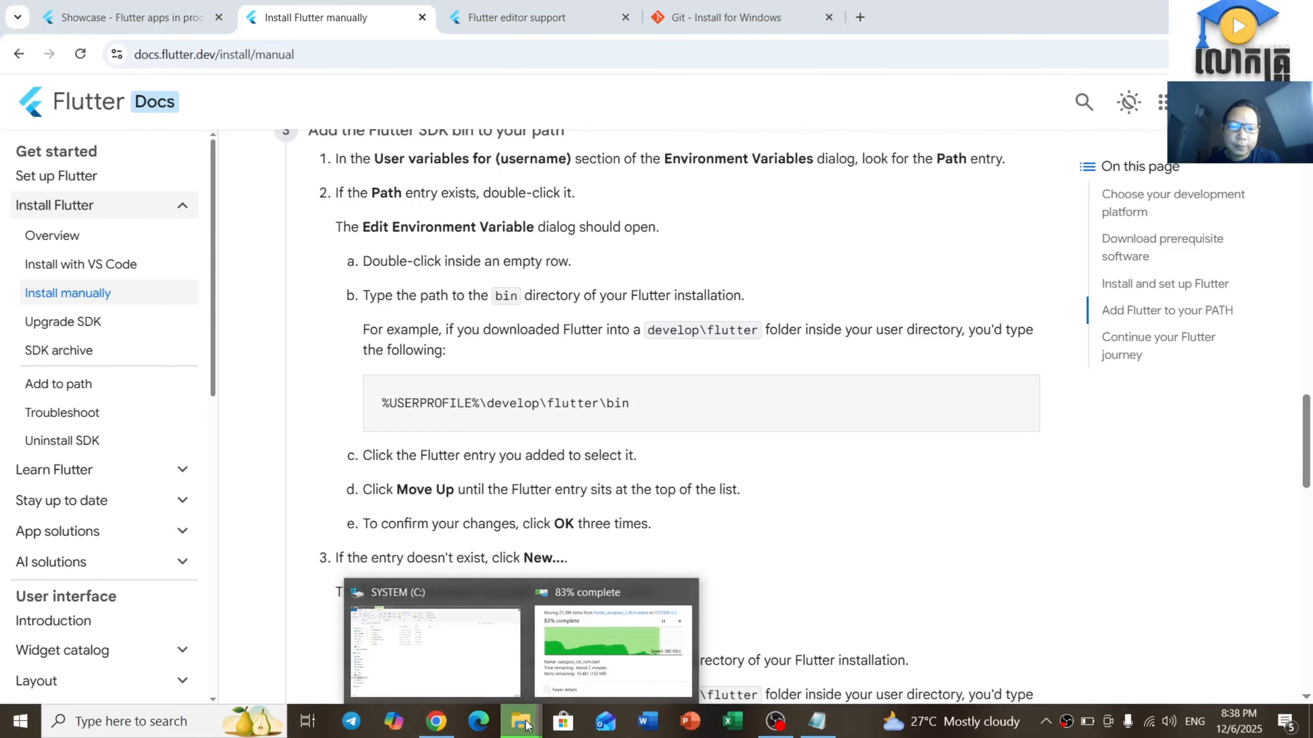
left_click(456, 638)
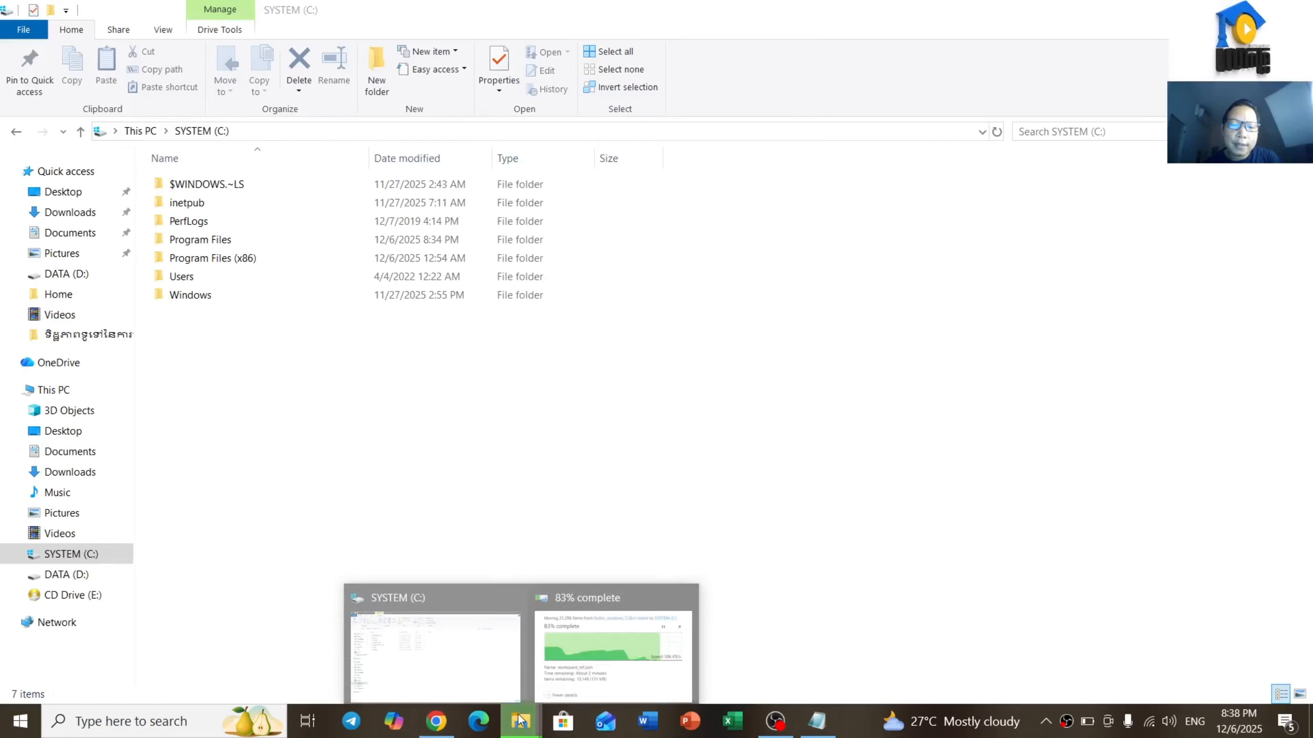
left_click(583, 667)
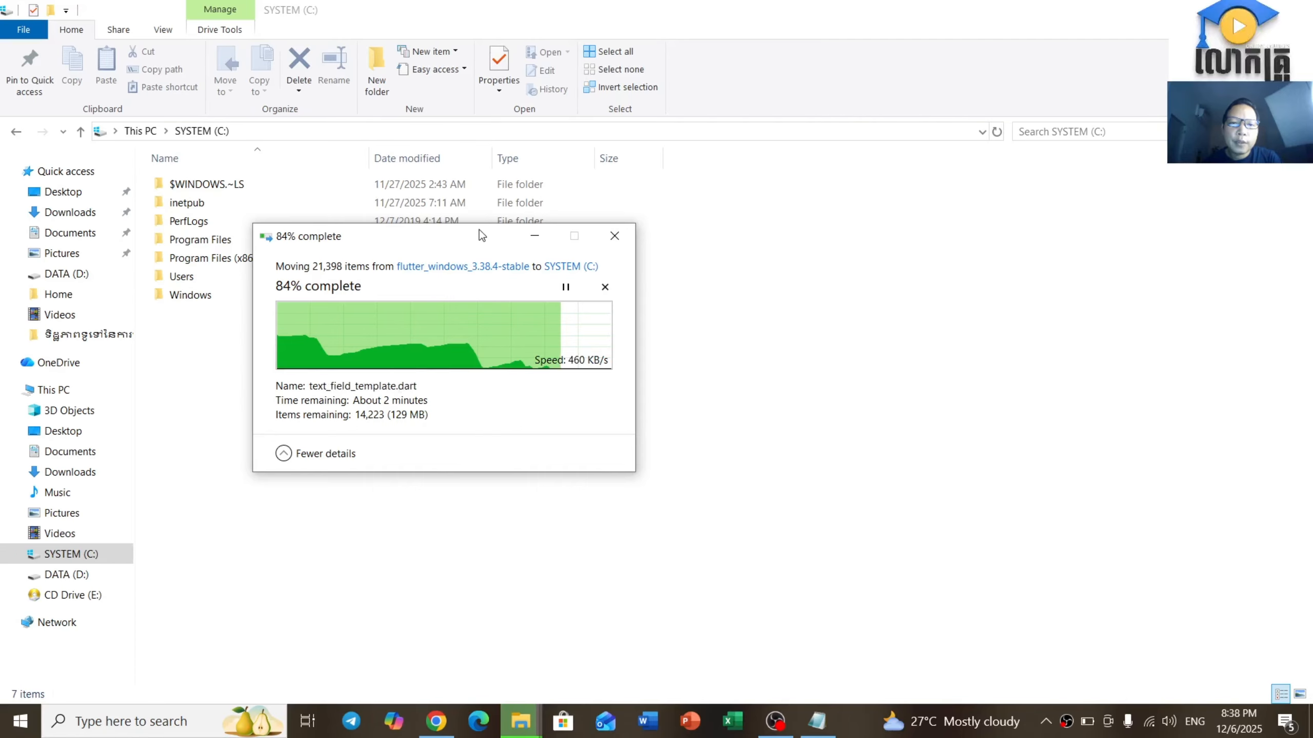
left_click_drag(480, 231, 502, 268)
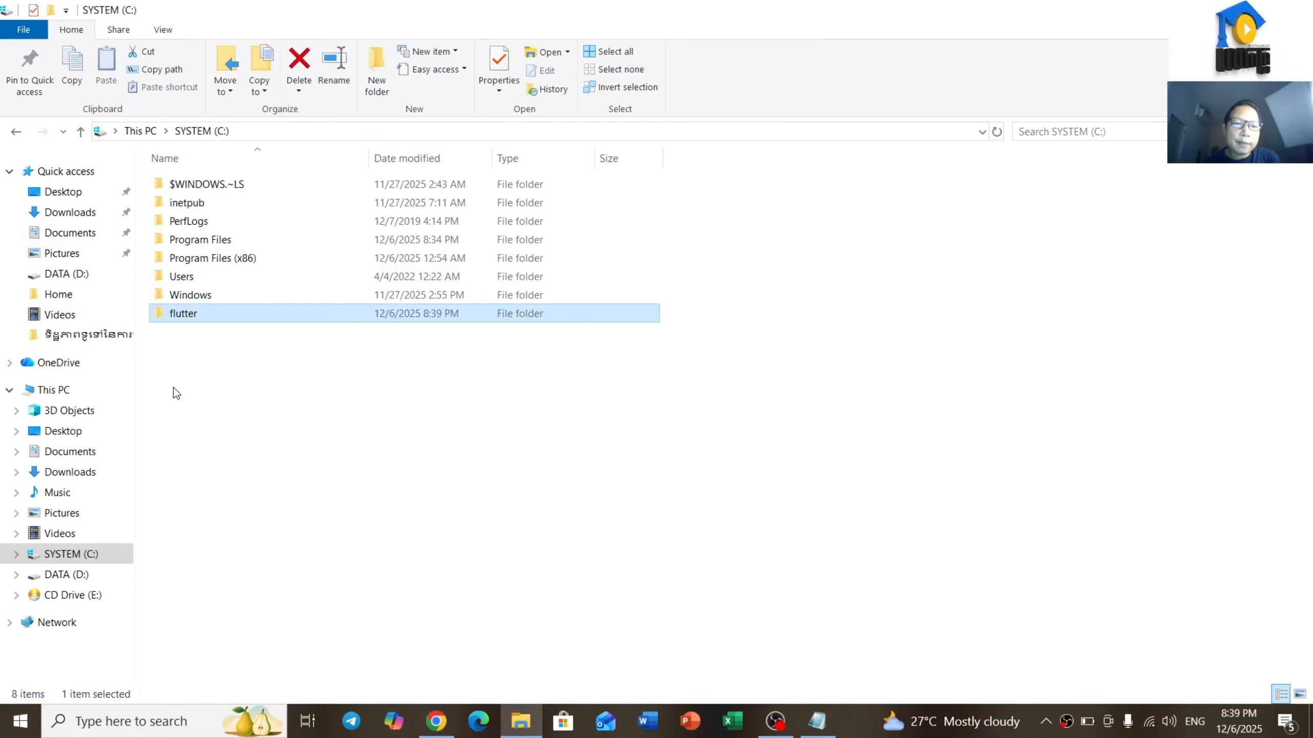
Look inside the flutter folder on SYSTEM (C:), locate its bin subfolder, and return to the drive root
double_click(186, 317)
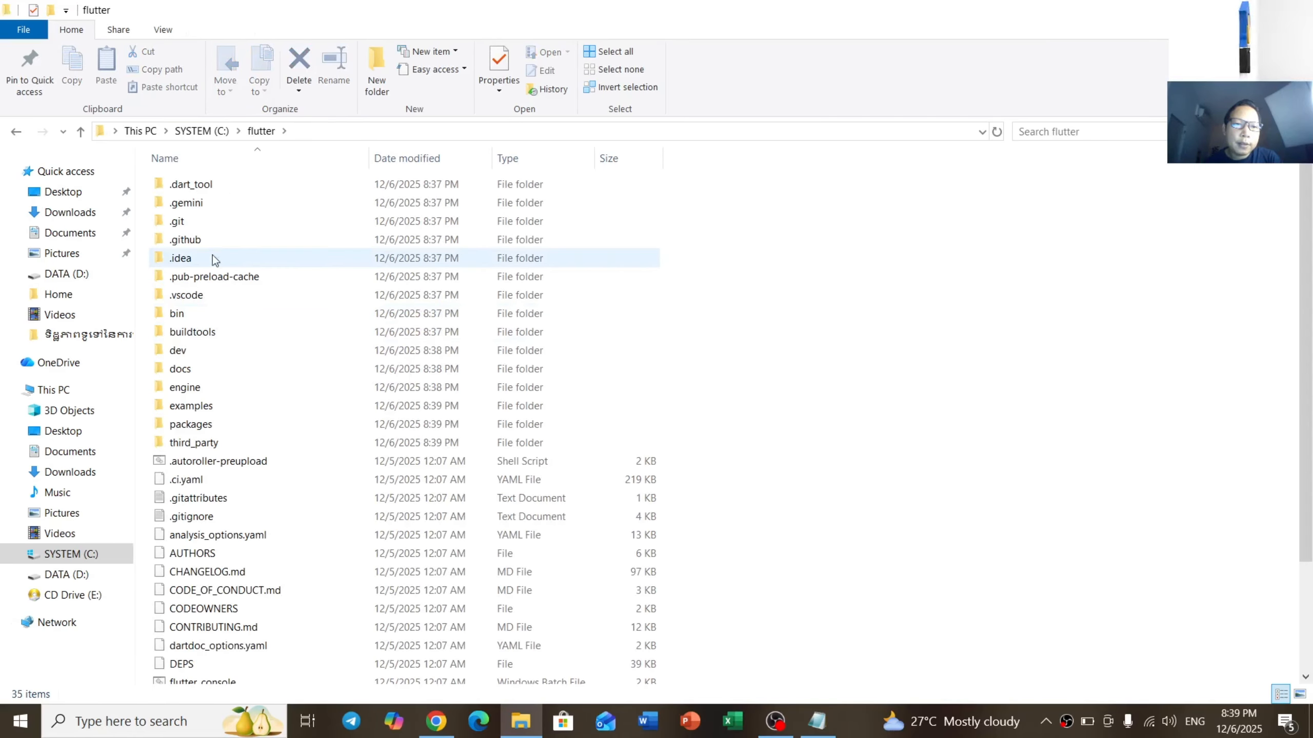
left_click(184, 311)
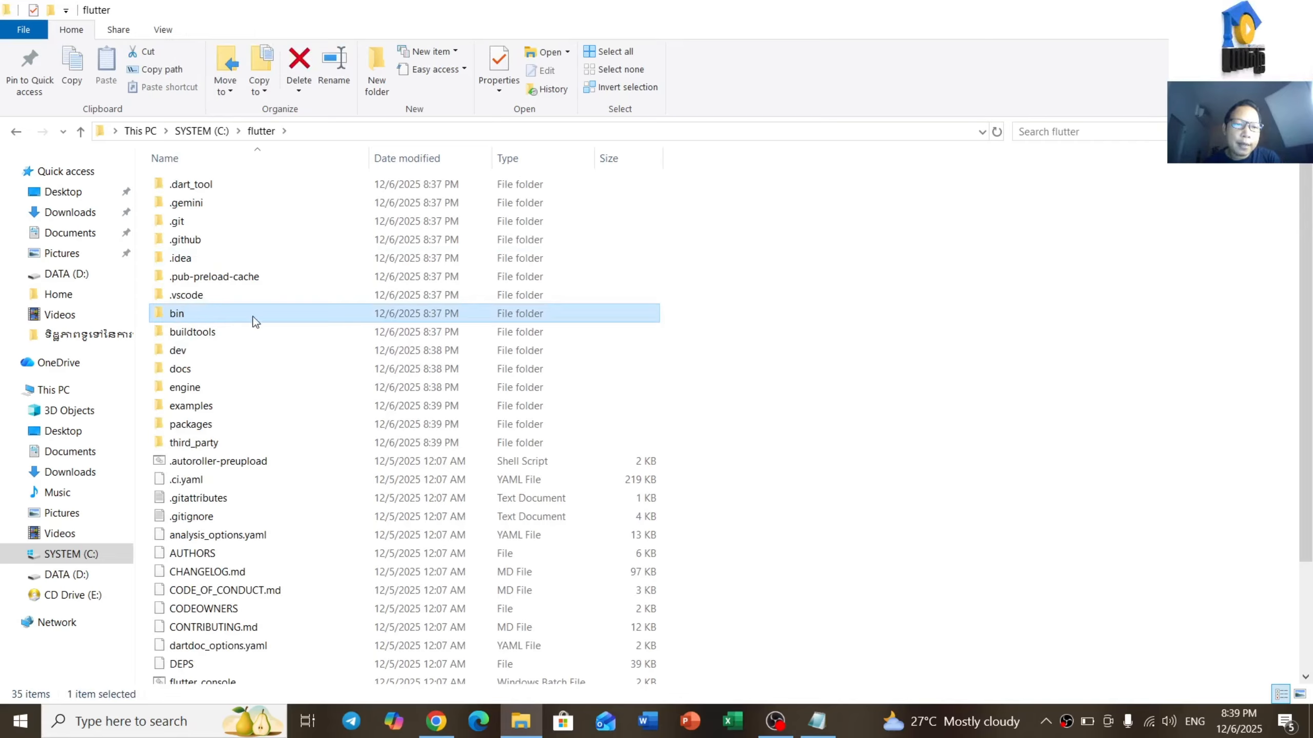
left_click(18, 131)
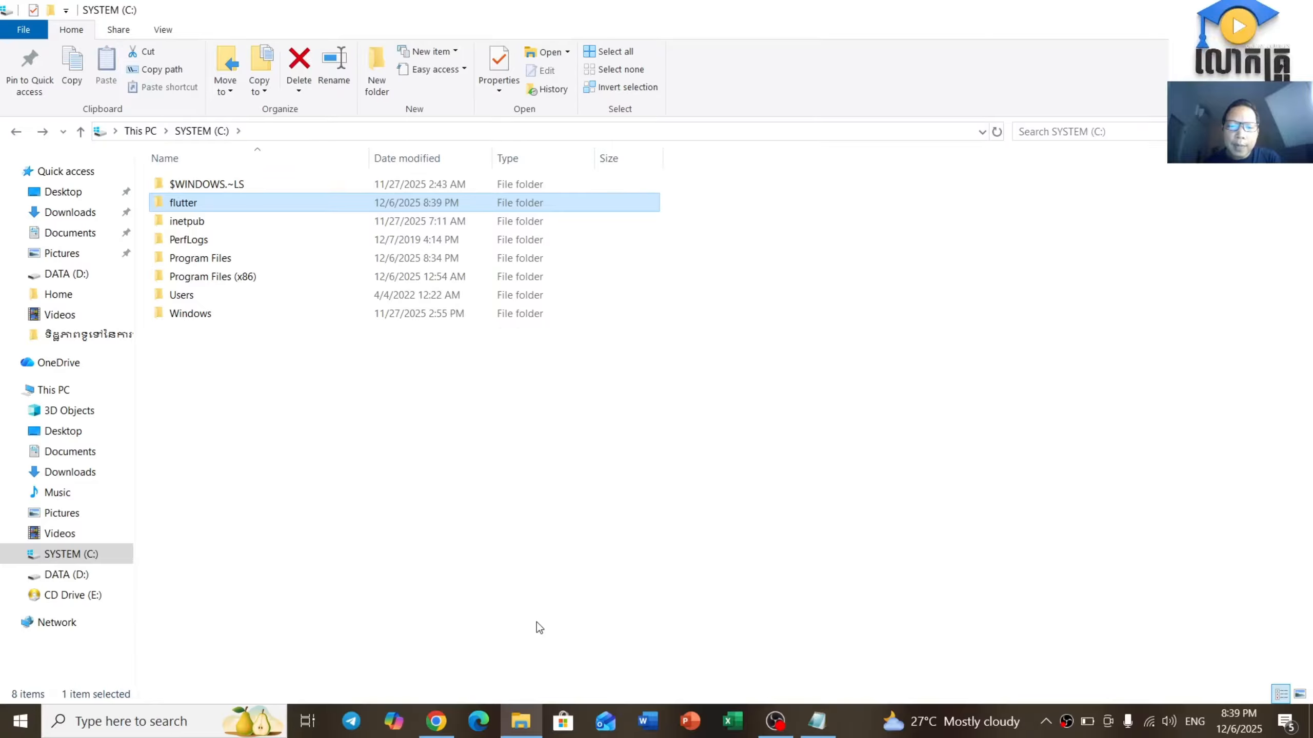
Switch to Chrome and examine the guide's remaining instructions for editing or creating the Path entry with Flutter's bin directory
left_click(435, 722)
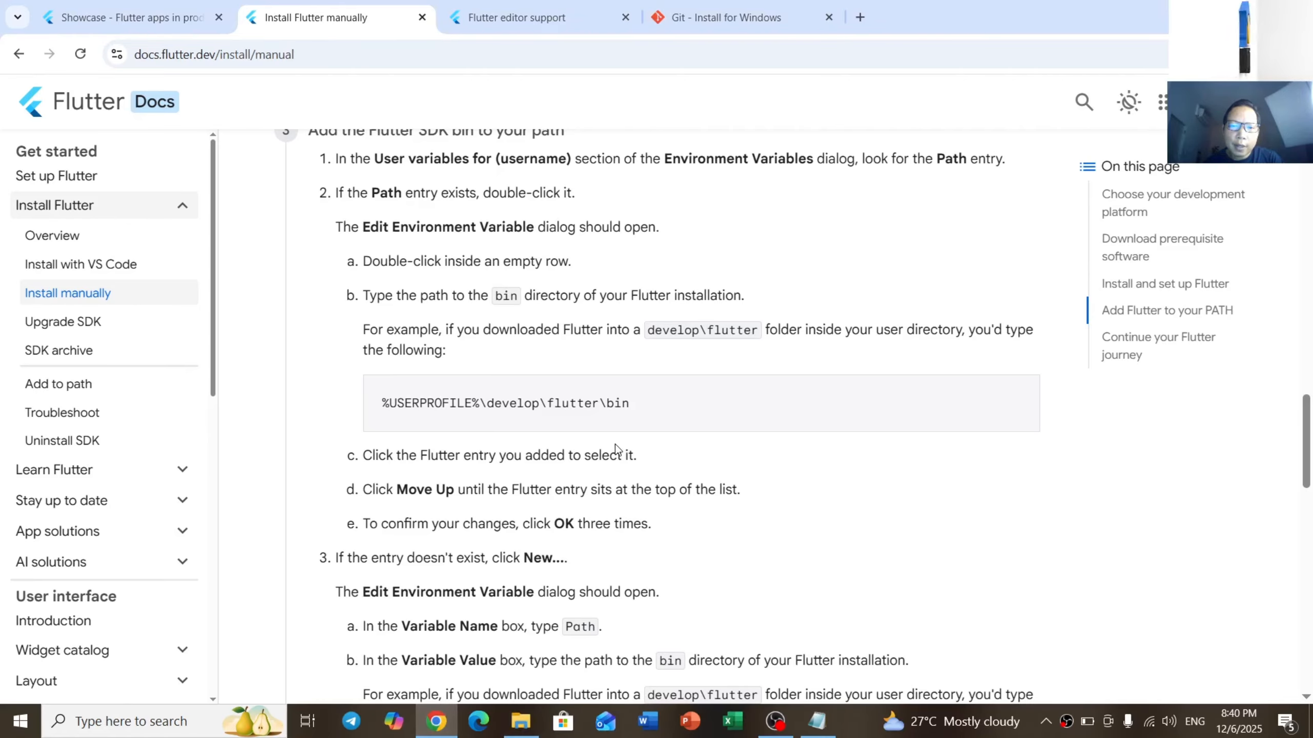
left_click_drag(335, 227, 668, 476)
left_click(667, 476)
scroll(721, 544, "down", 3)
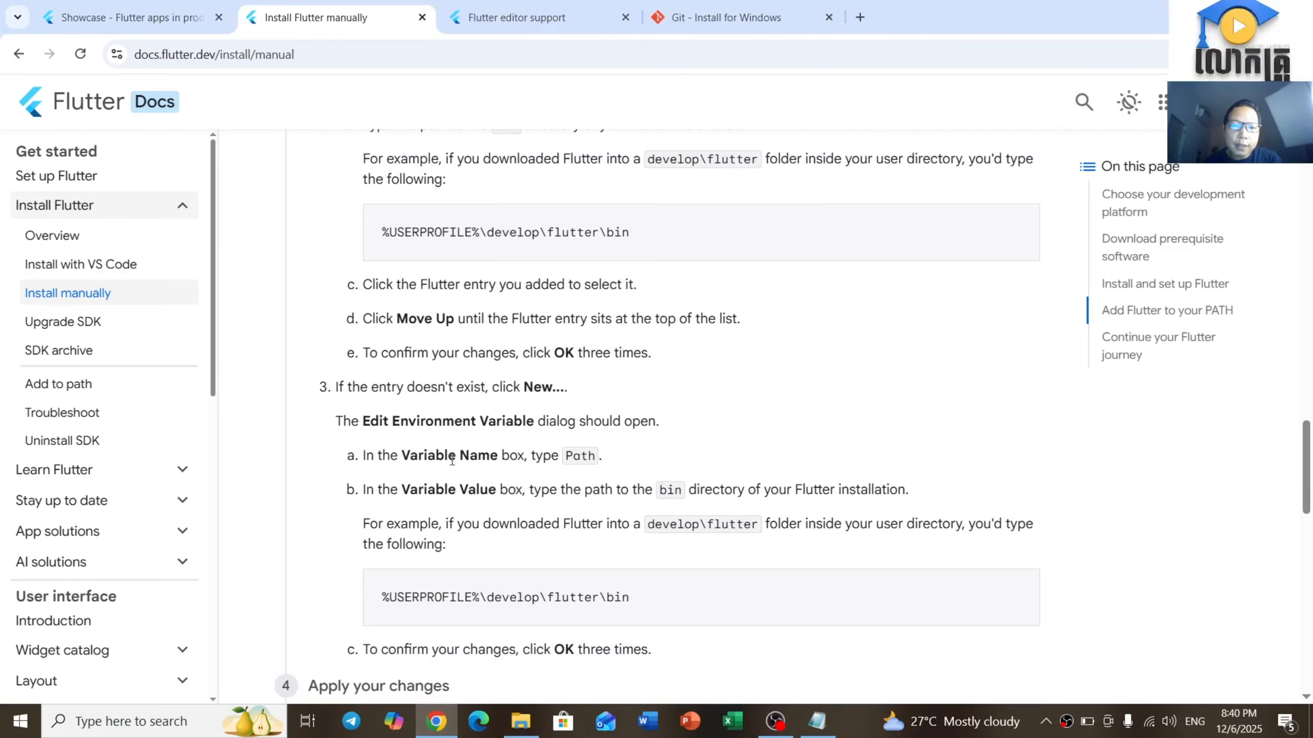
left_click_drag(363, 421, 666, 426)
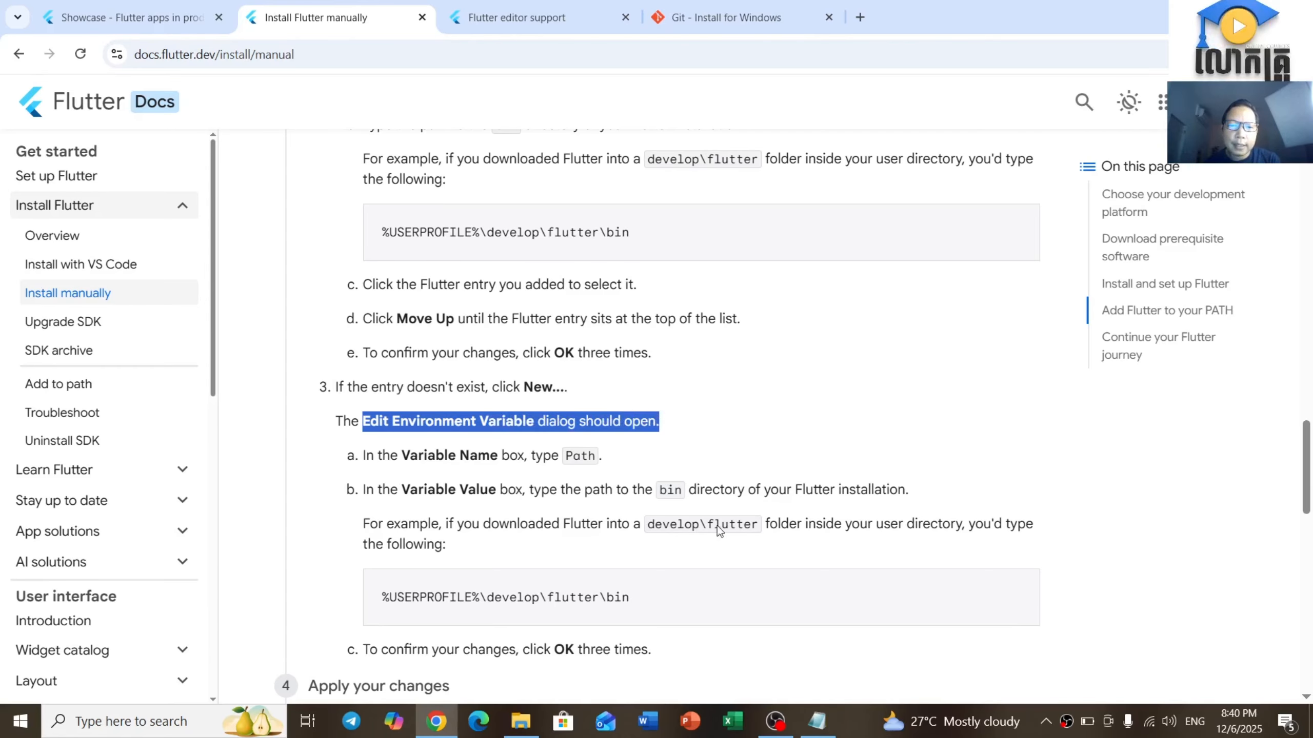
scroll(717, 525, "down", 3)
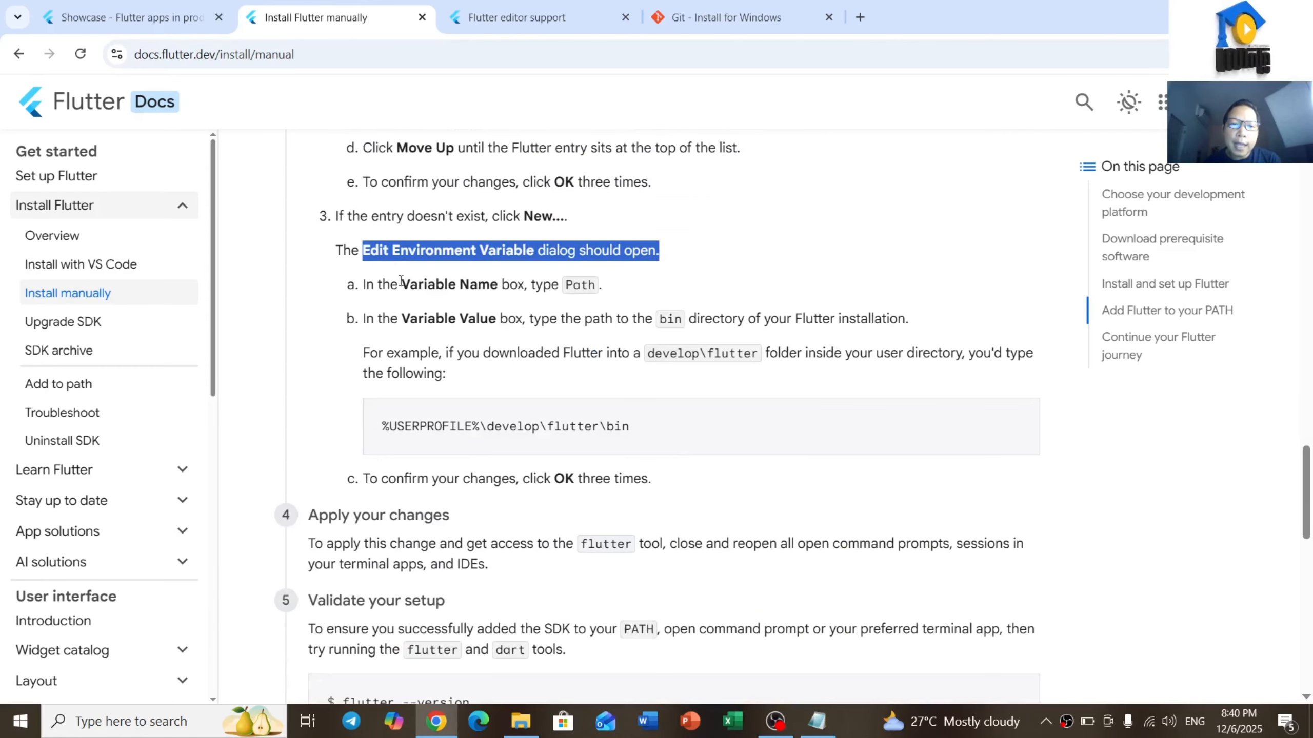
left_click_drag(406, 284, 727, 488)
left_click(732, 442)
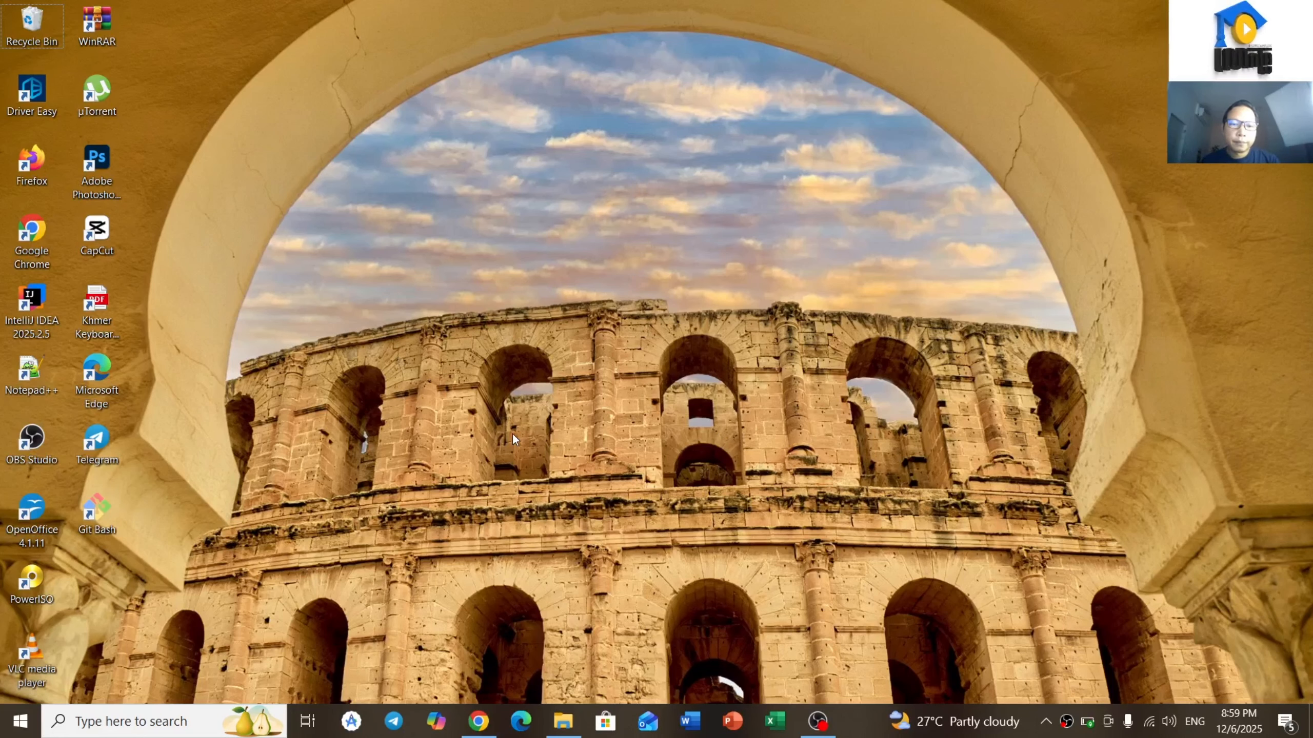
Open the Environment Variables dialog through the advanced system settings in This PC's properties
left_click(563, 721)
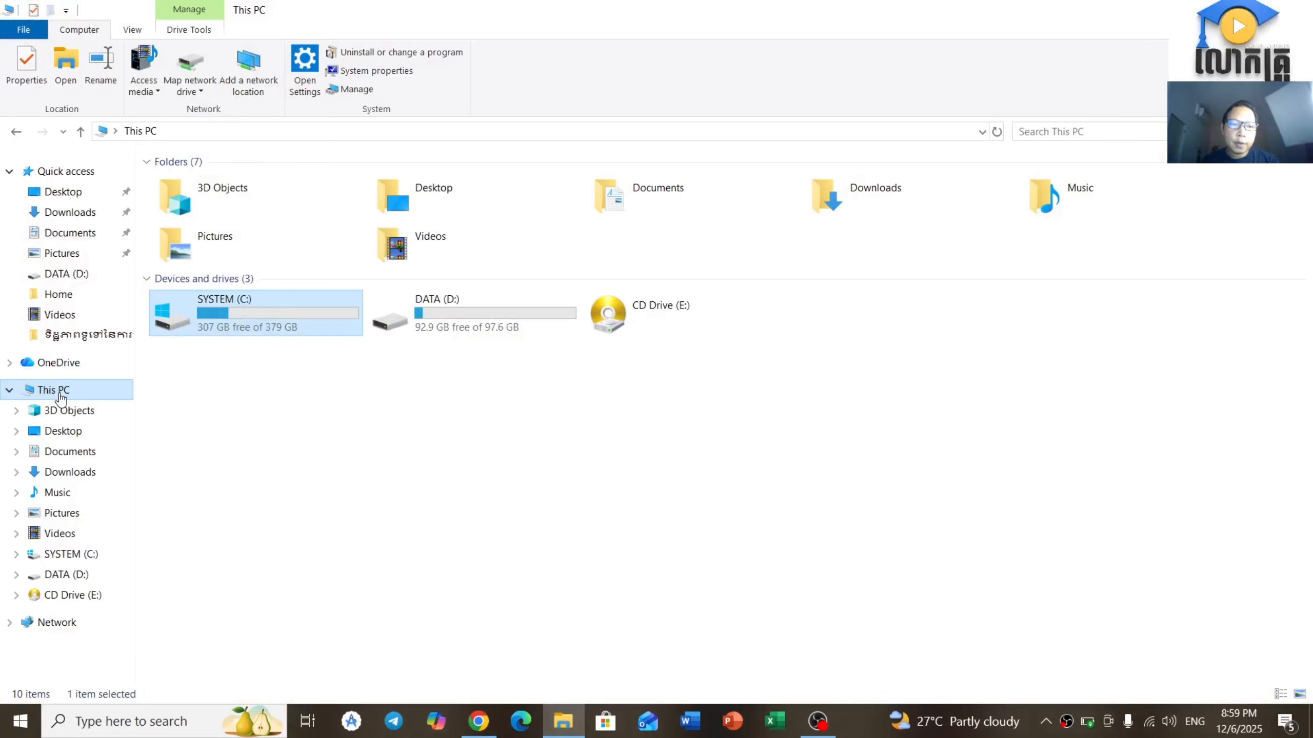
right_click(60, 396)
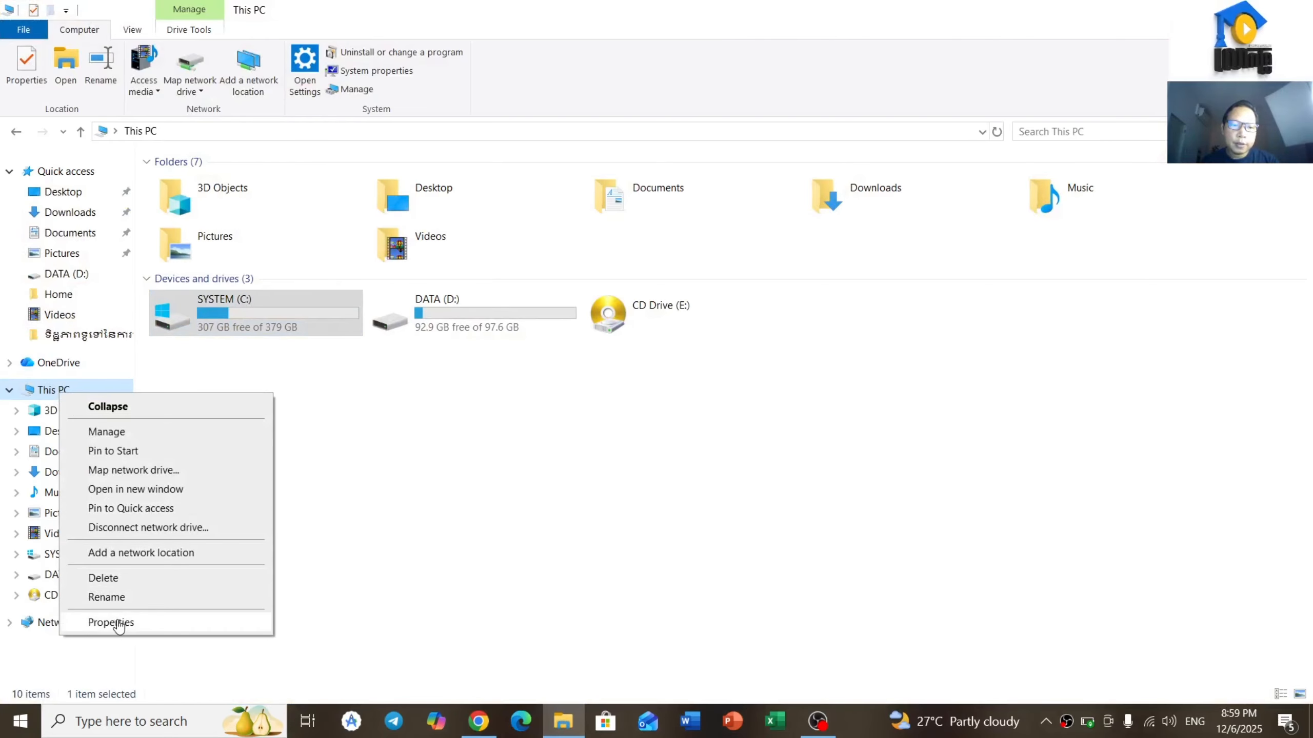
left_click(120, 622)
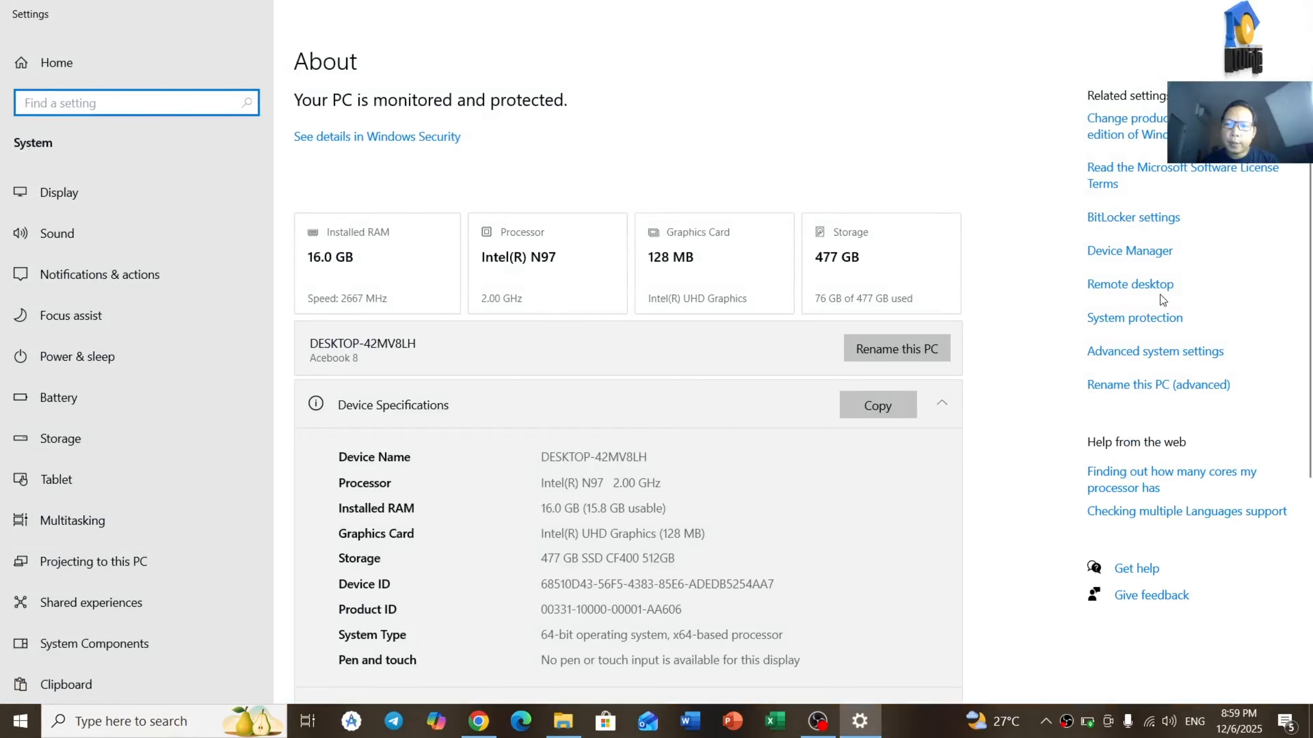
left_click(1147, 354)
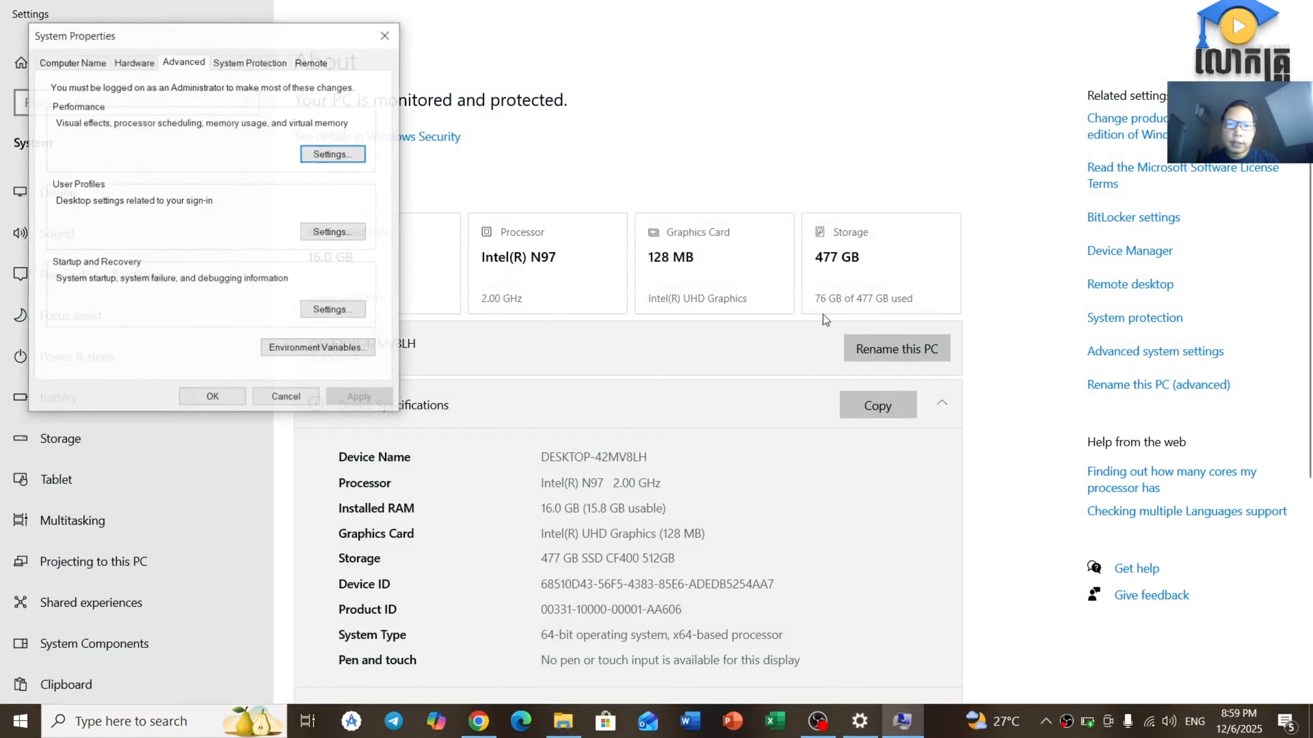
left_click(303, 350)
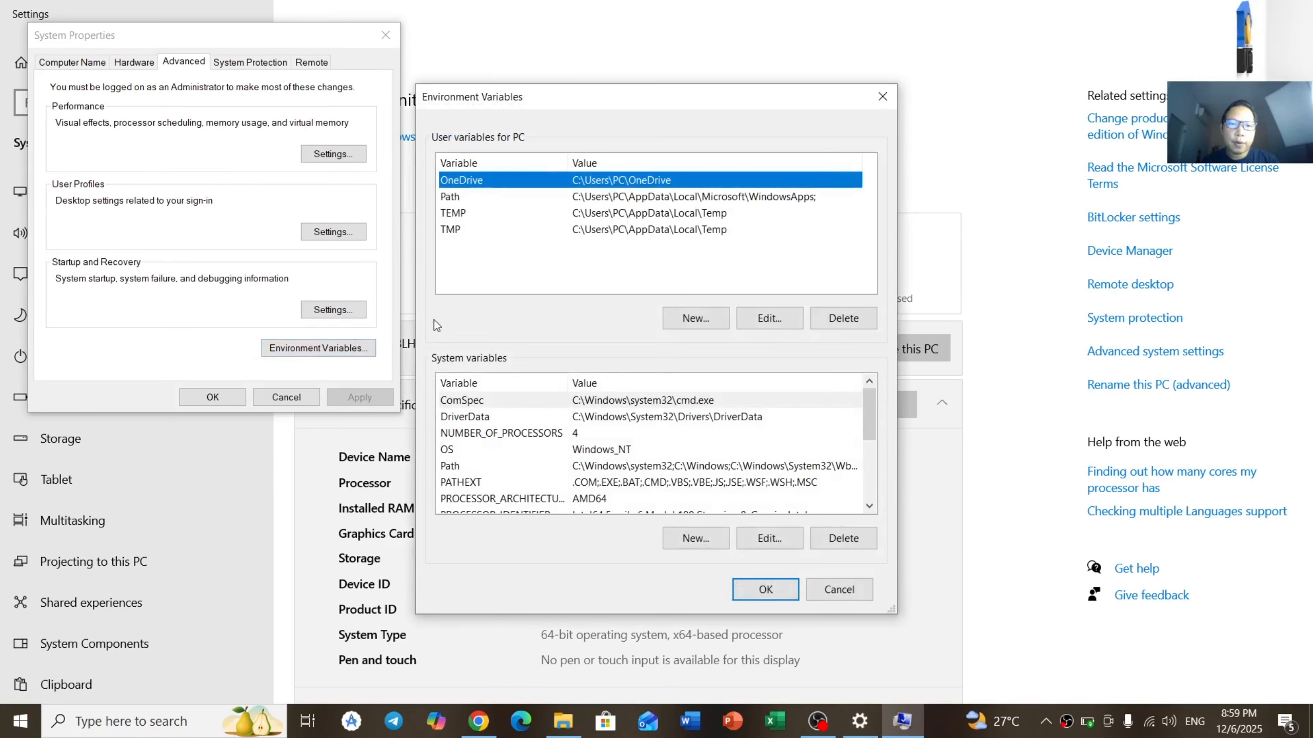
Open the user Path variable for editing and begin a new entry with the drive letter c
left_click(458, 197)
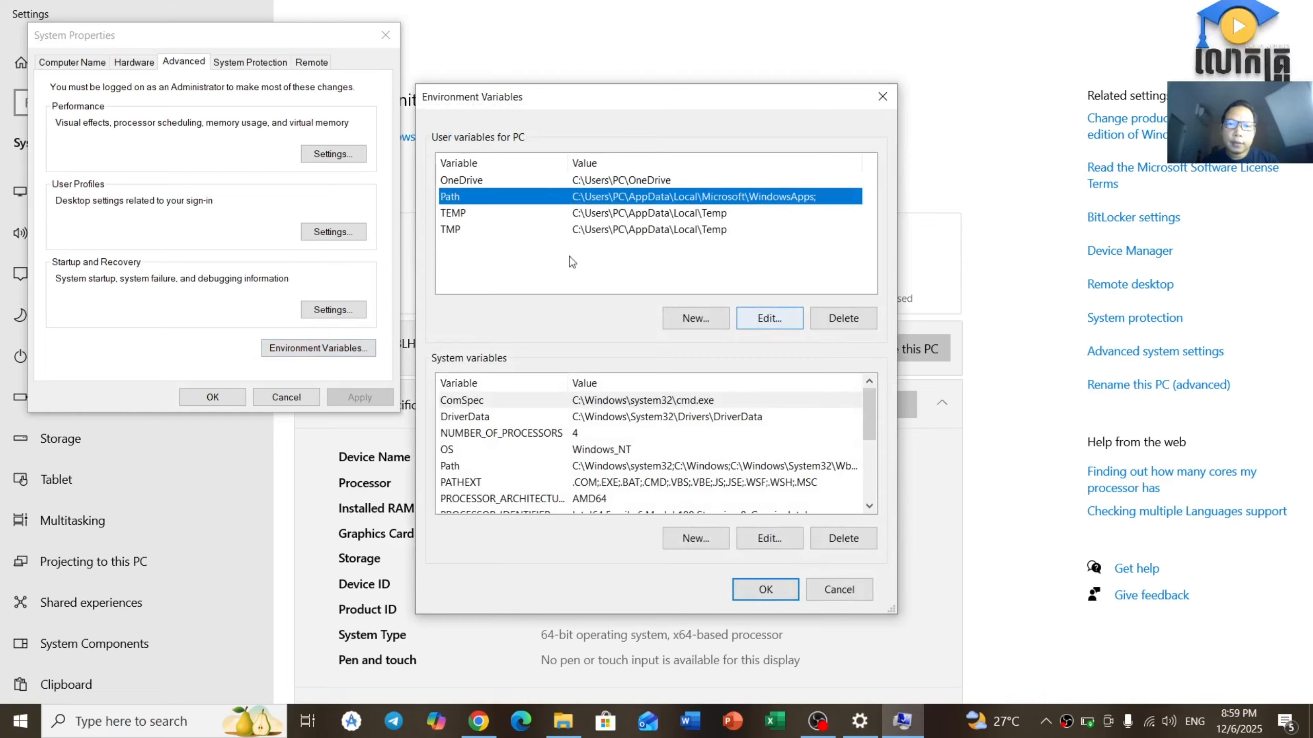
left_click(768, 320)
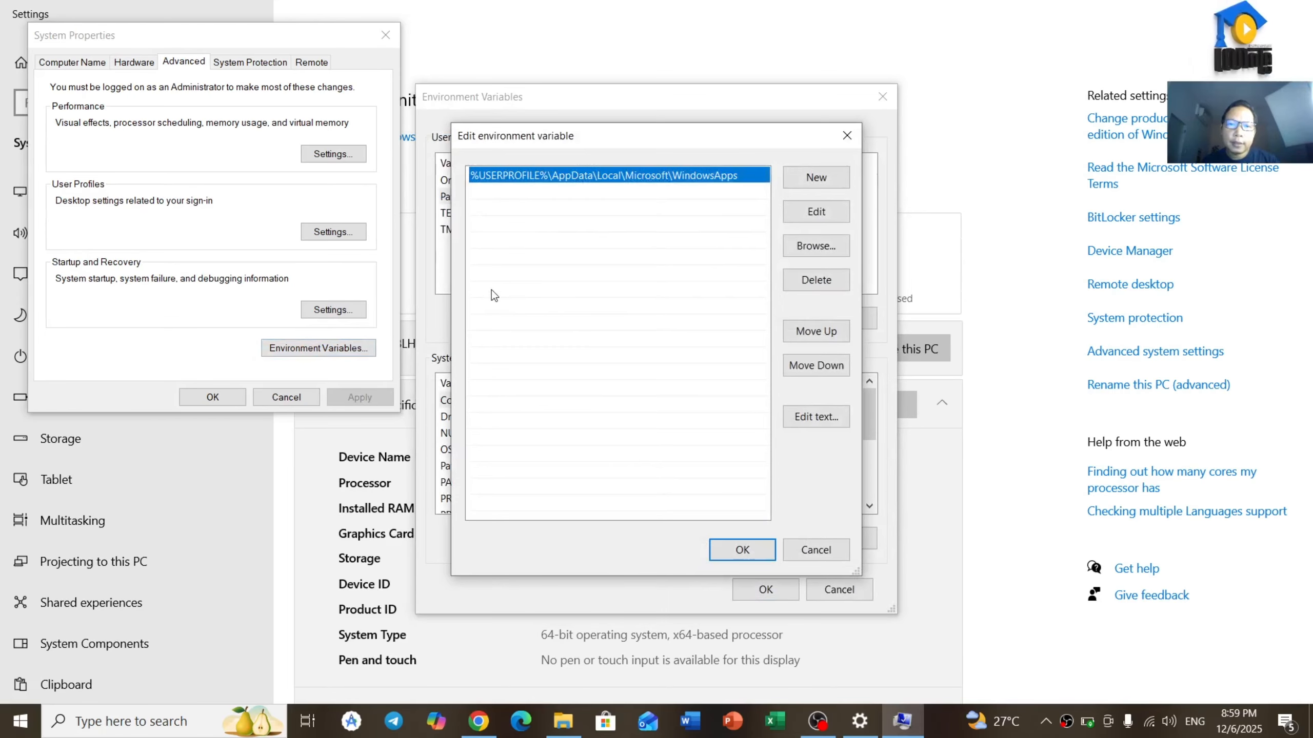
left_click(810, 183)
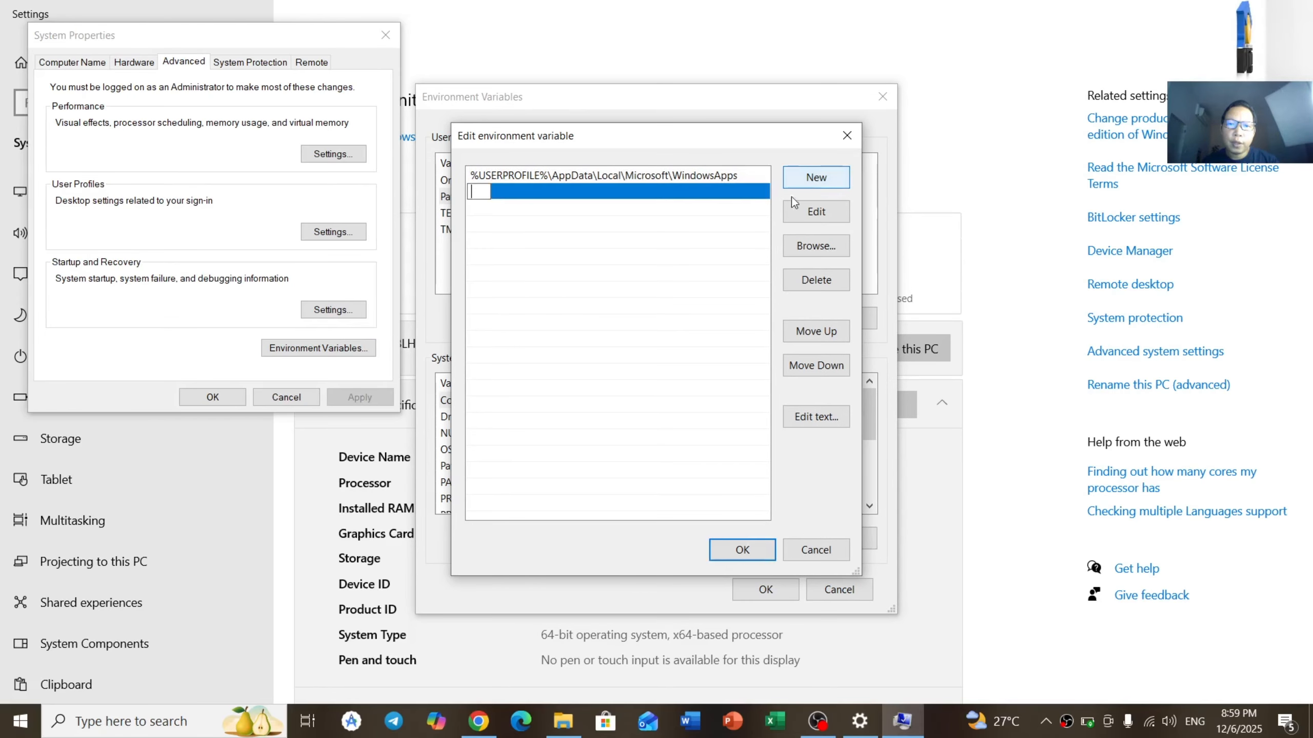
type("c")
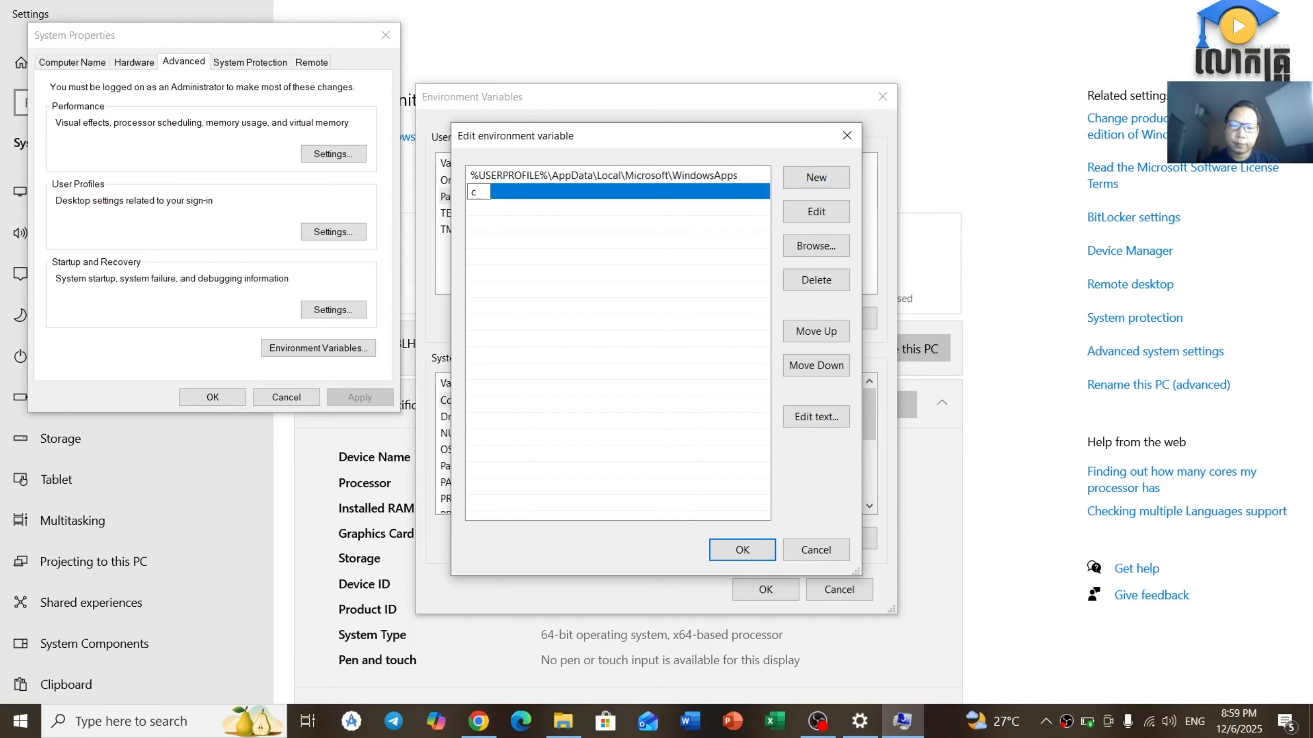
Switch to Chrome and copy flutter\bin from the example path in the manual Flutter installation guide
left_click(478, 721)
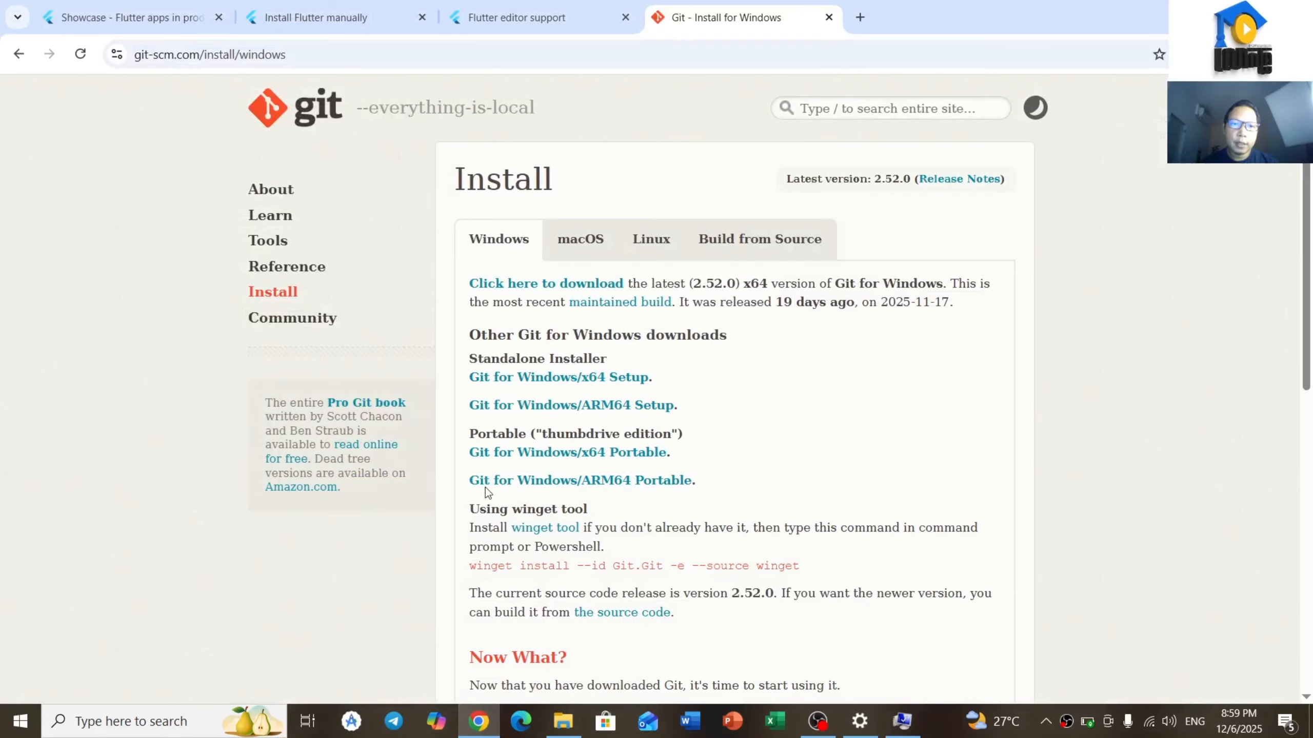
left_click(153, 5)
left_click(319, 5)
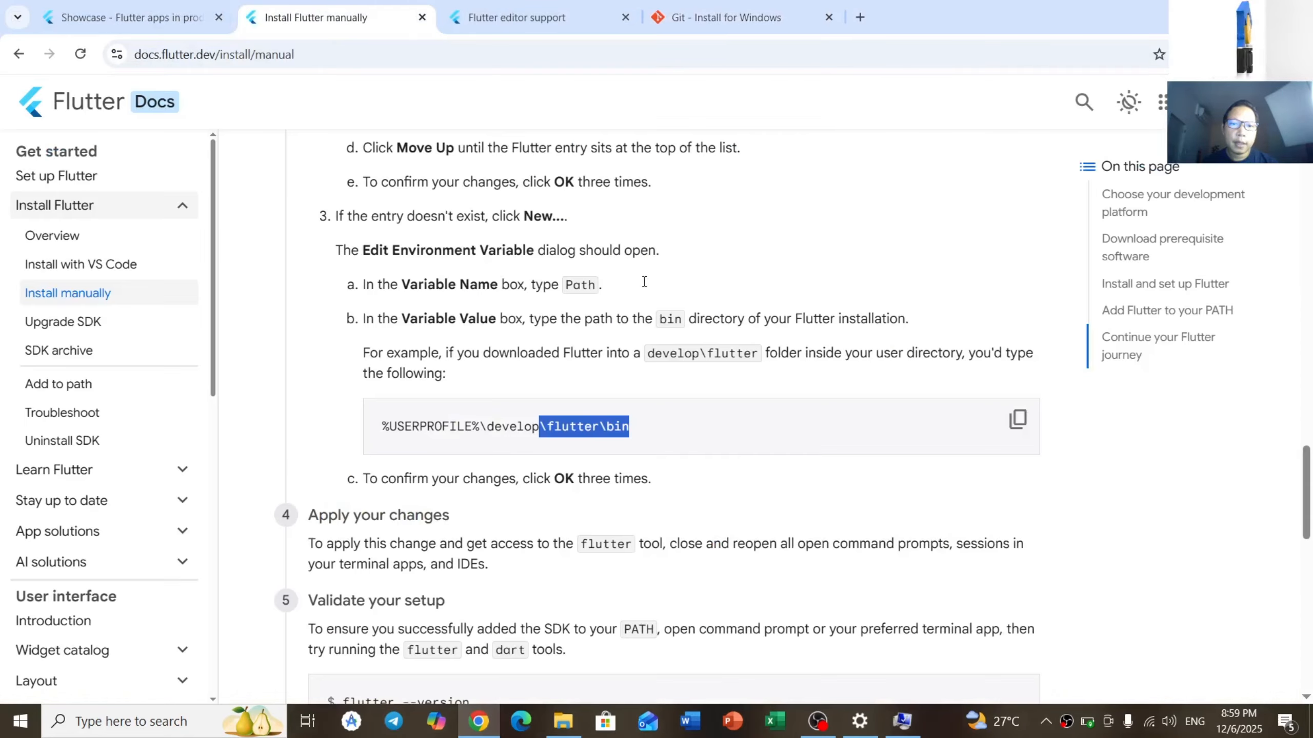
left_click(545, 427)
left_click_drag(546, 427, 632, 429)
right_click(631, 430)
left_click(635, 464)
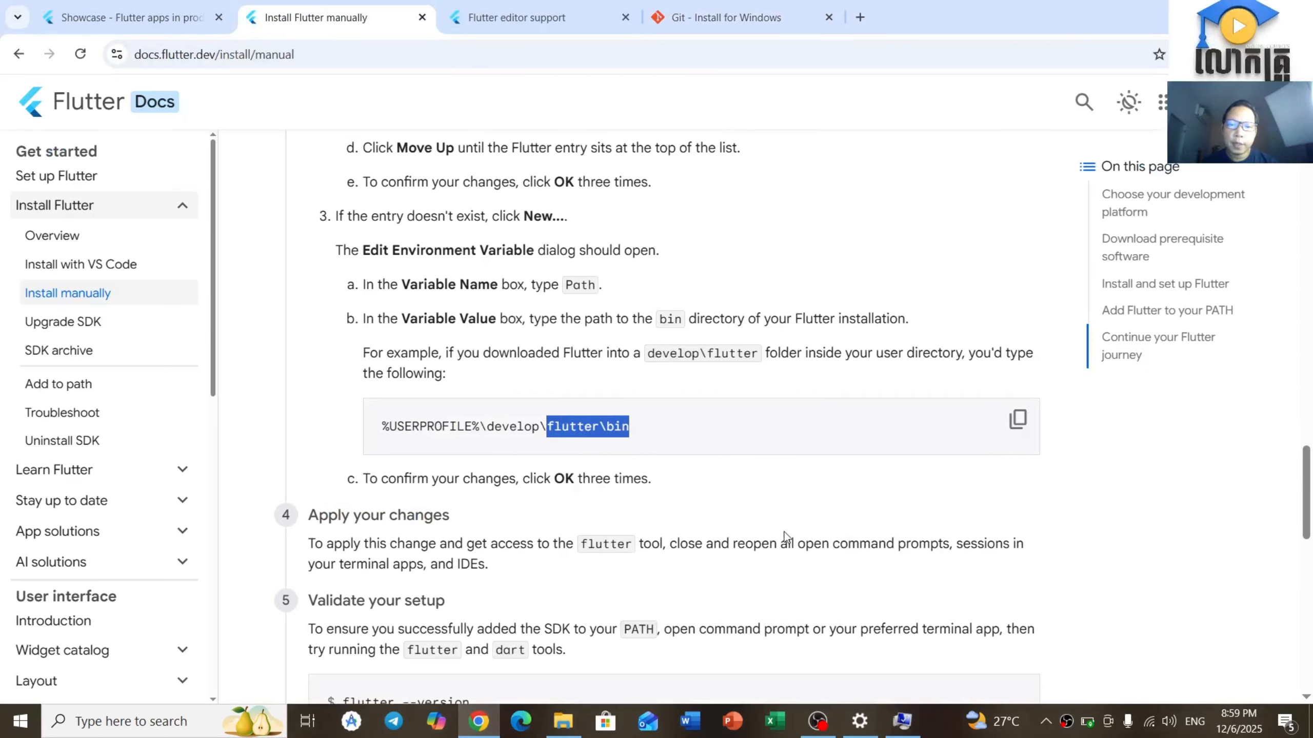
Return to the Path variable's entries and complete the new entry as c:\flutter\bin
left_click(901, 720)
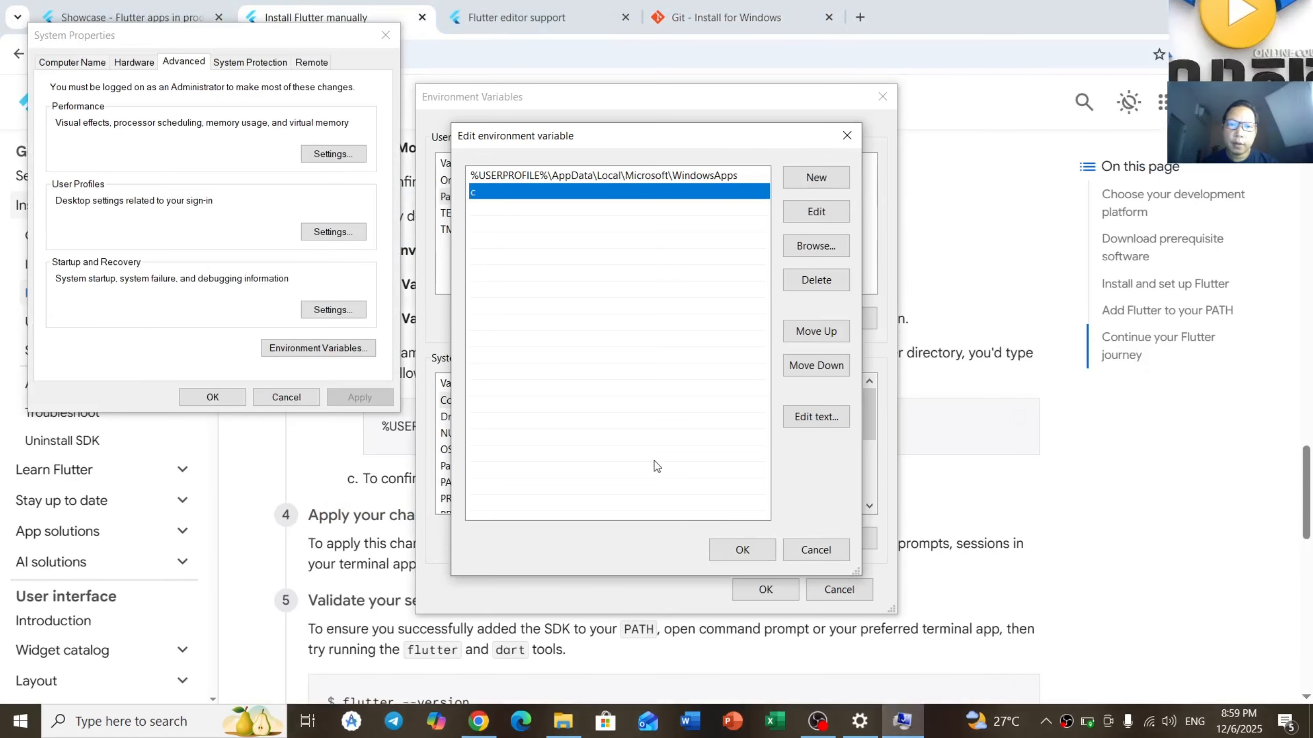
double_click(496, 196)
left_click(480, 189)
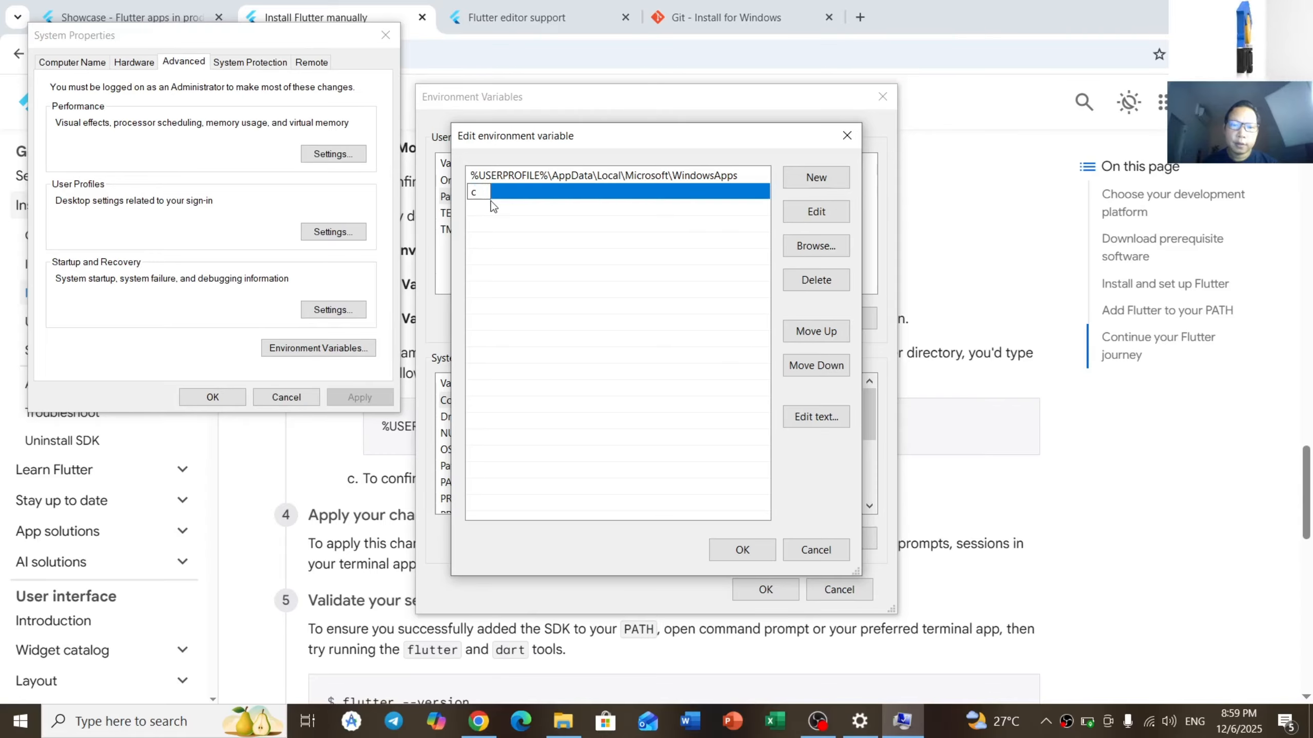
type(":flutter\bin")
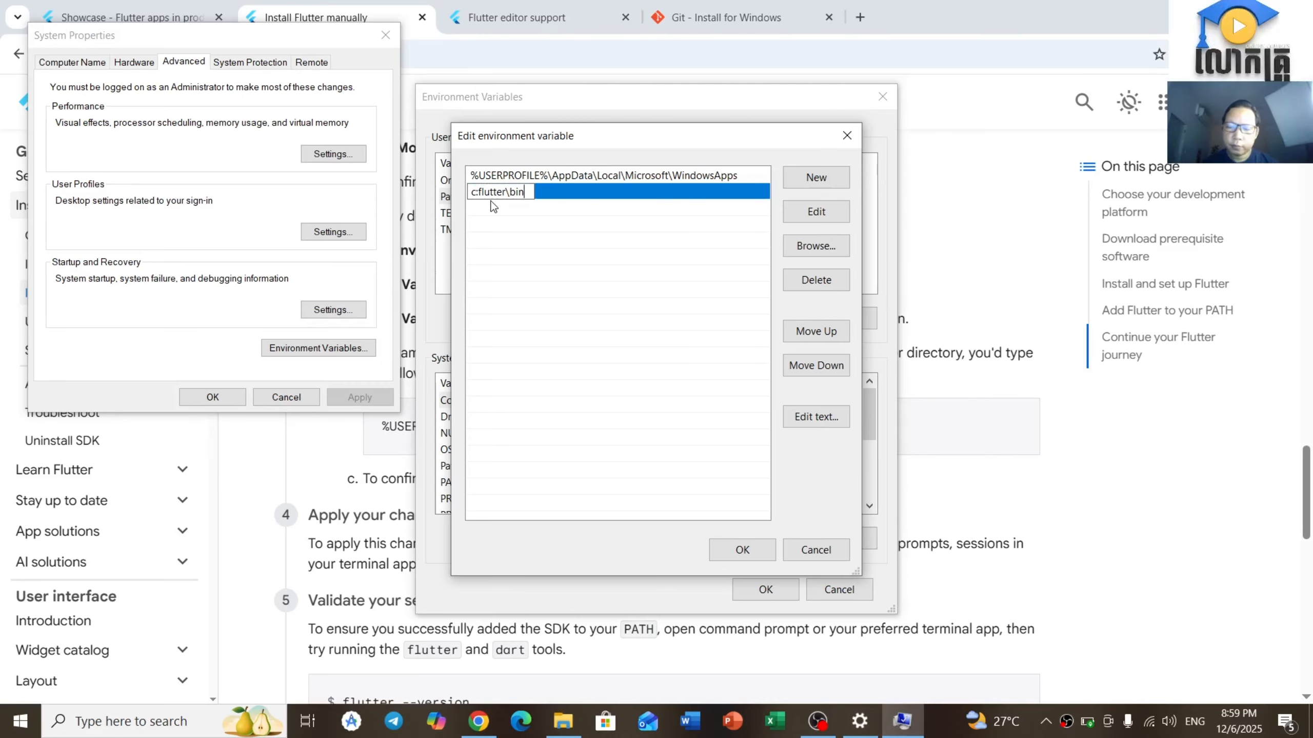
key("Left")
key("Left")
key("Left")
key("Left")
key("Left")
key("Left")
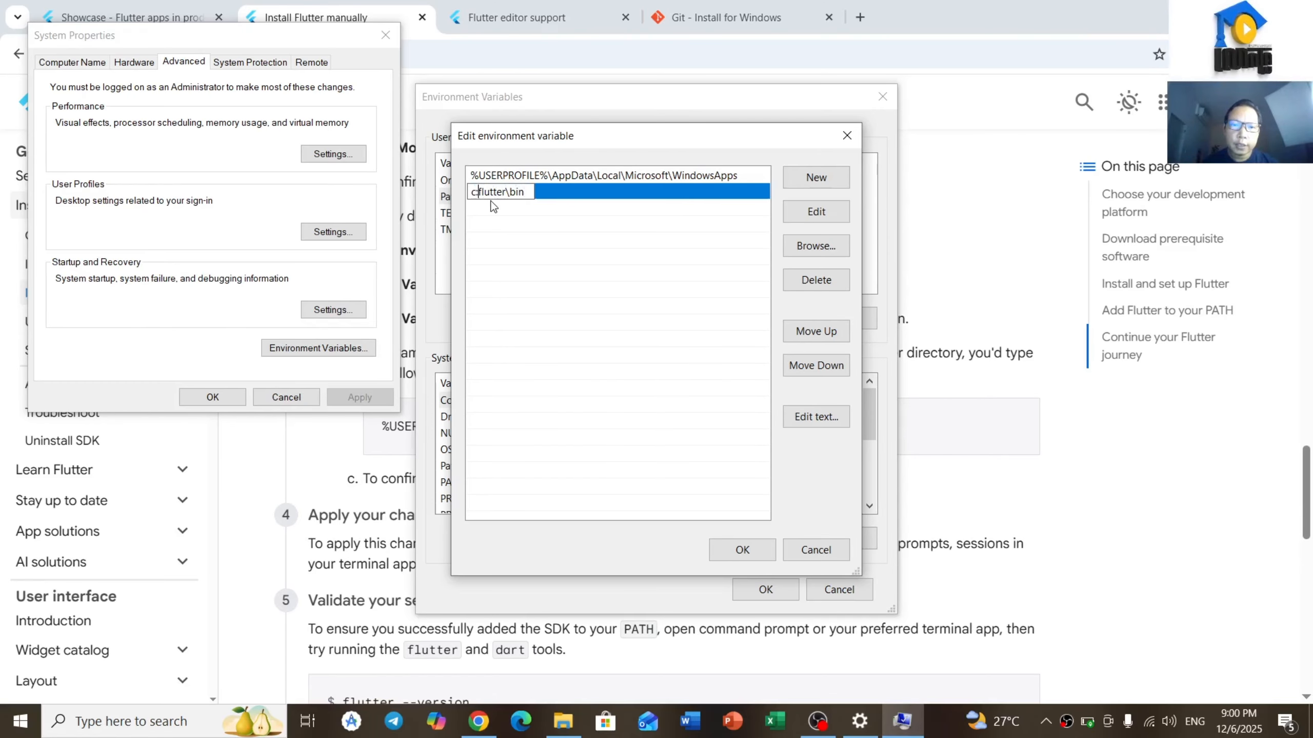
type("\\")
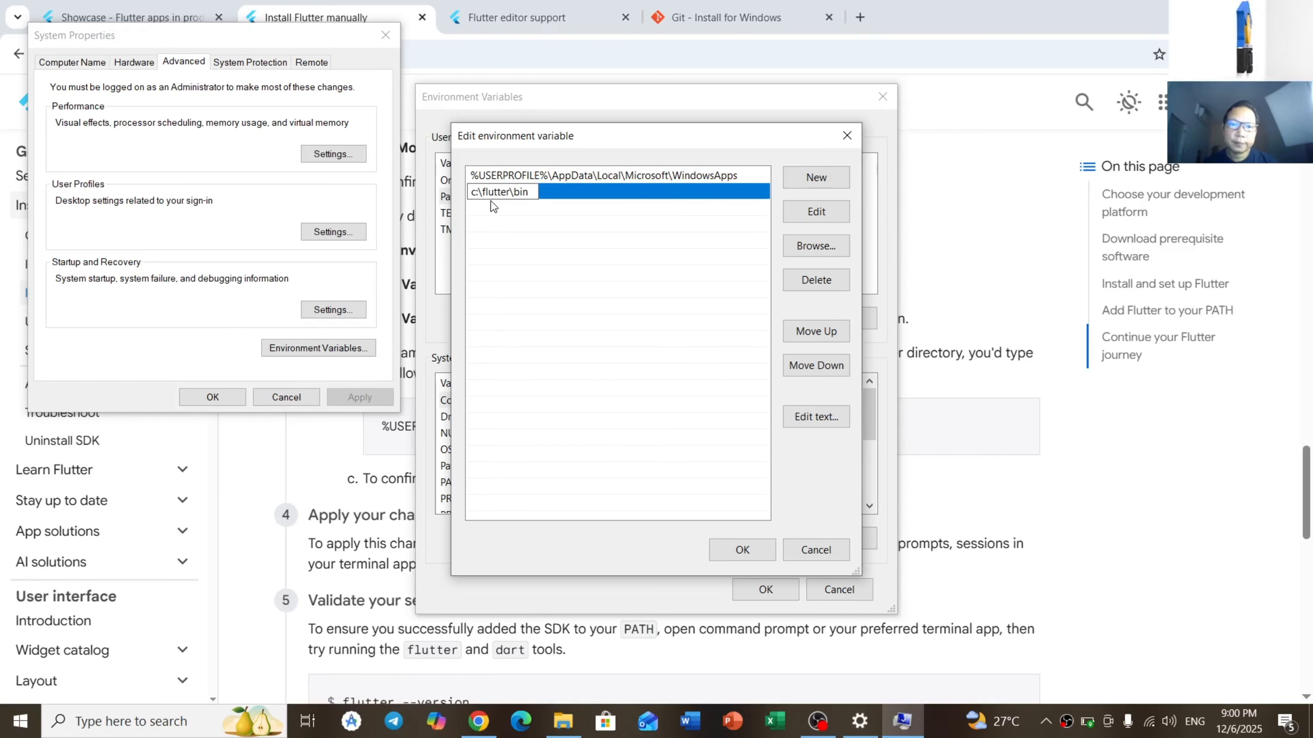
left_click(658, 304)
left_click(528, 194)
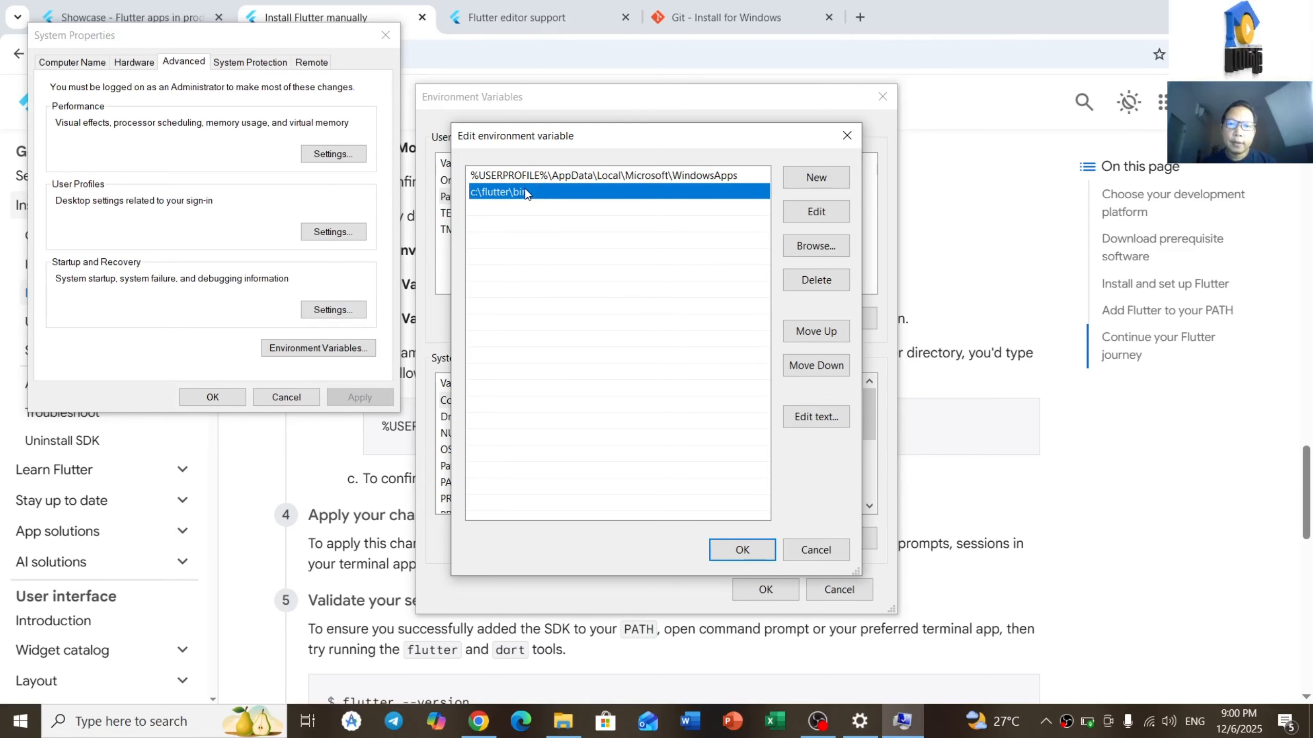
Save the Path change and close the Environment Variables and System Properties dialogs
left_click(738, 550)
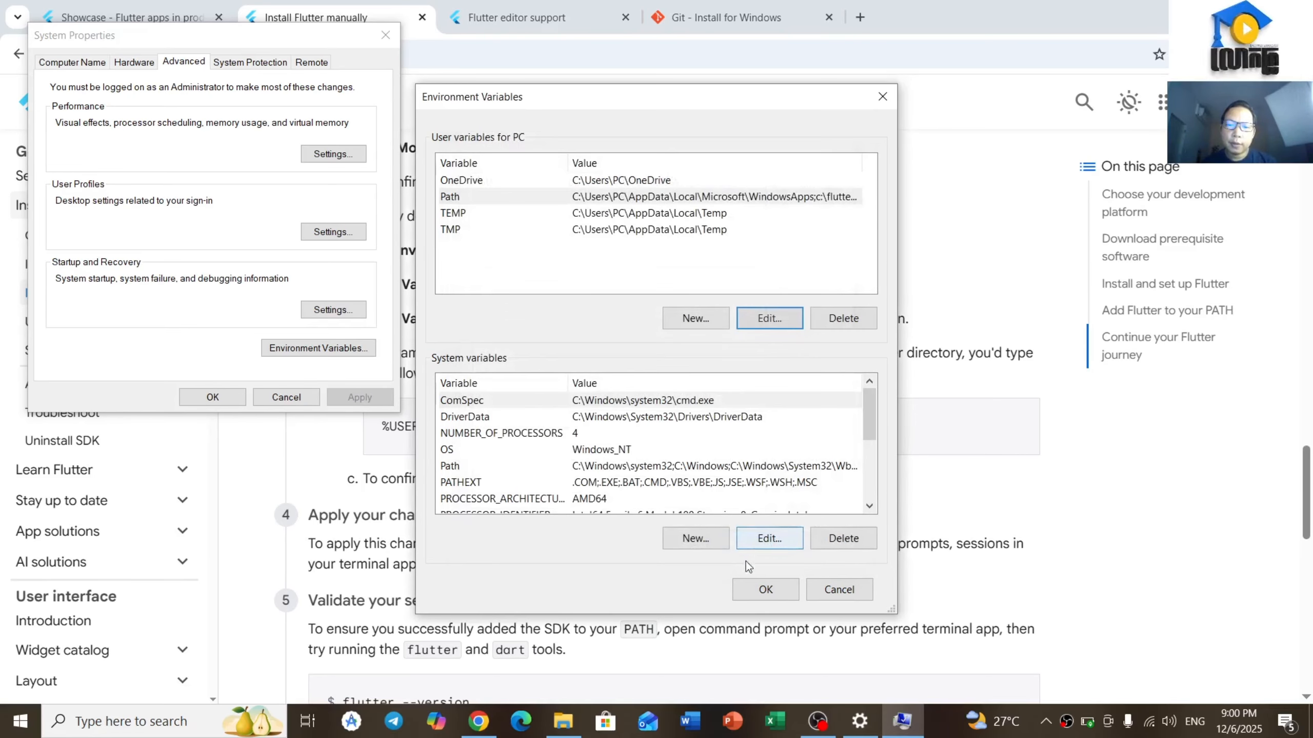
left_click(758, 589)
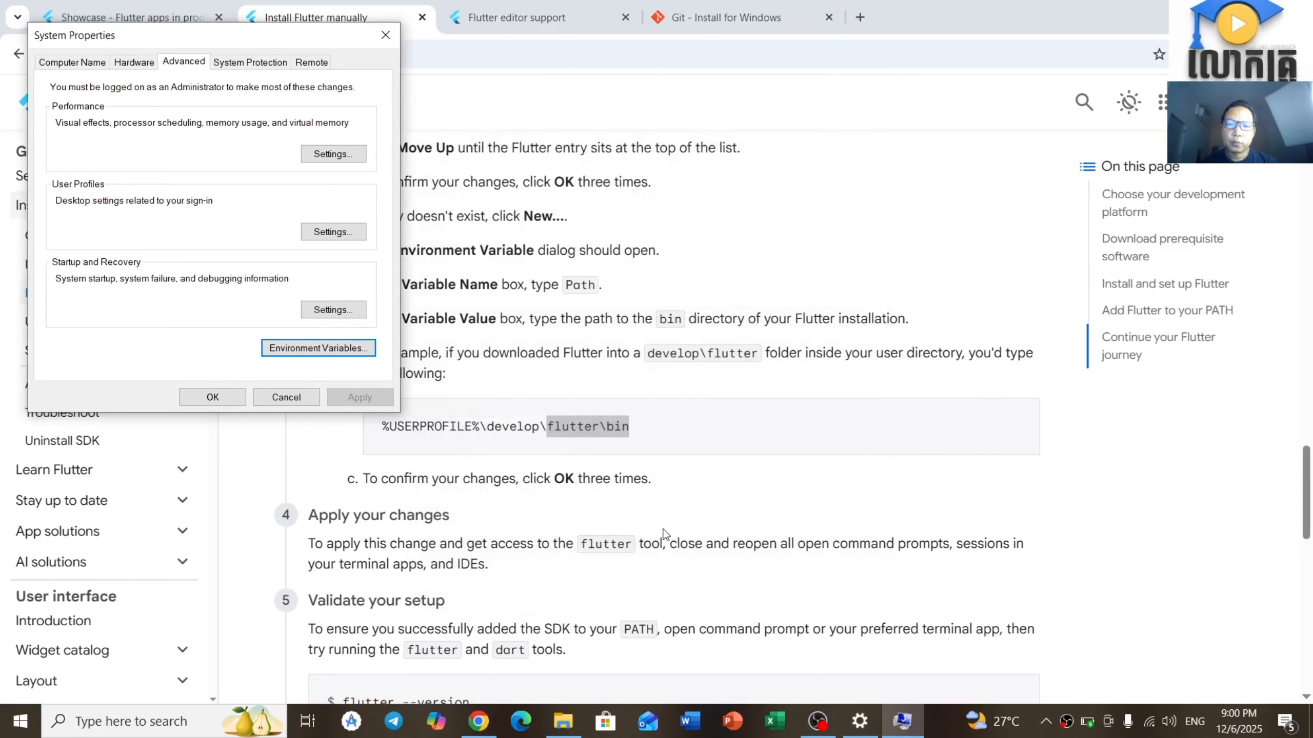
left_click(211, 396)
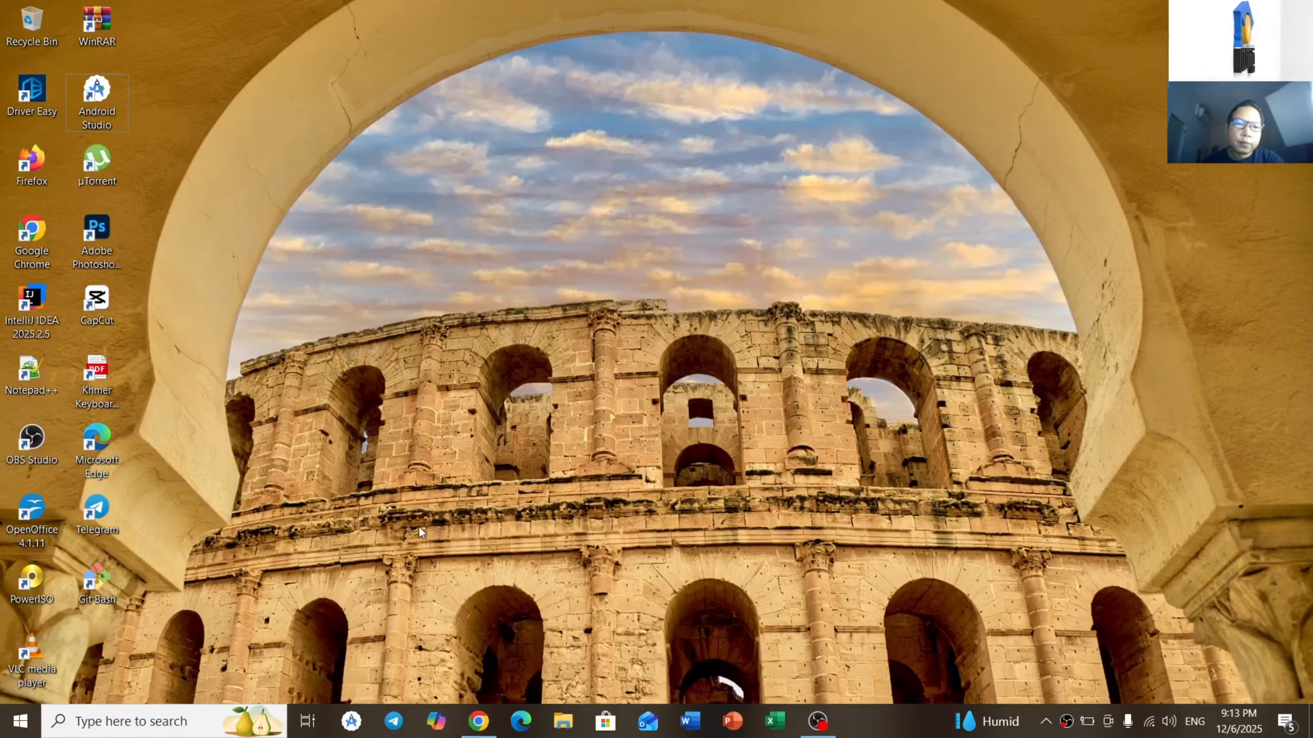
Open Android Studio, start a new Flutter project and select C:\flutter as its Flutter SDK path
left_click(351, 722)
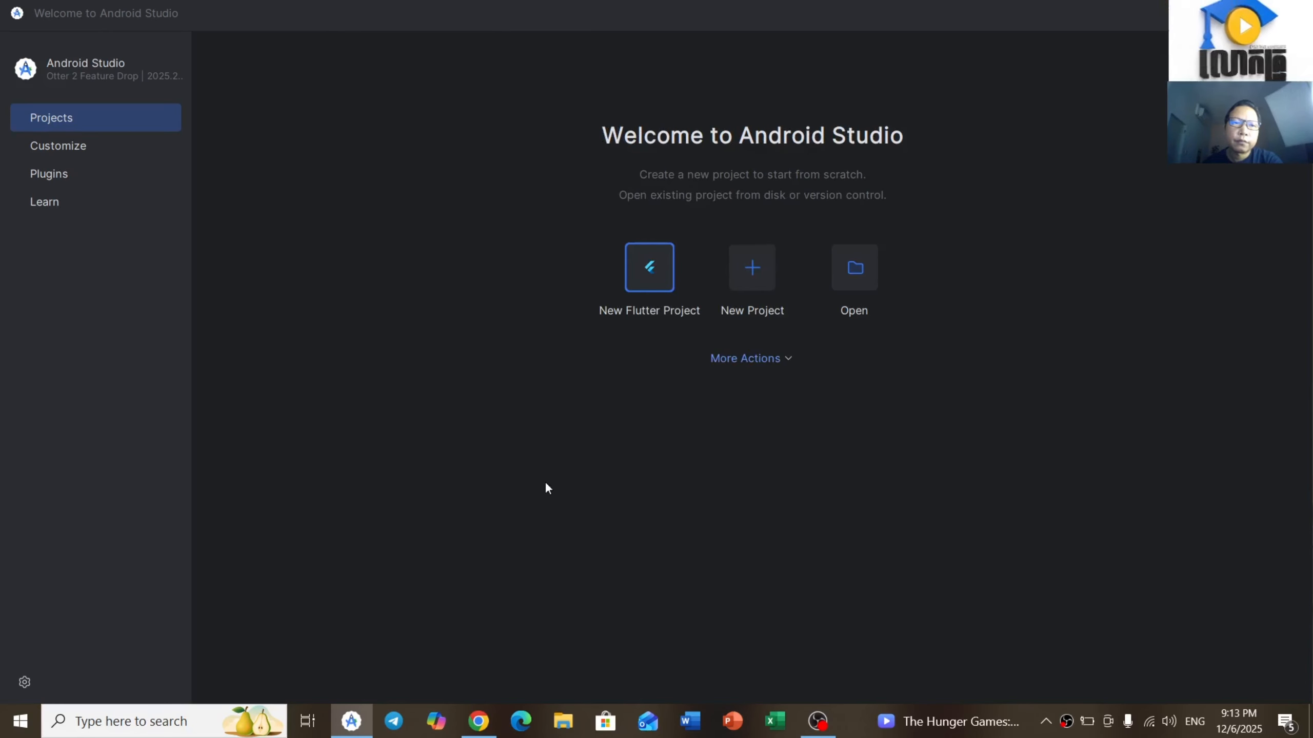
left_click(650, 267)
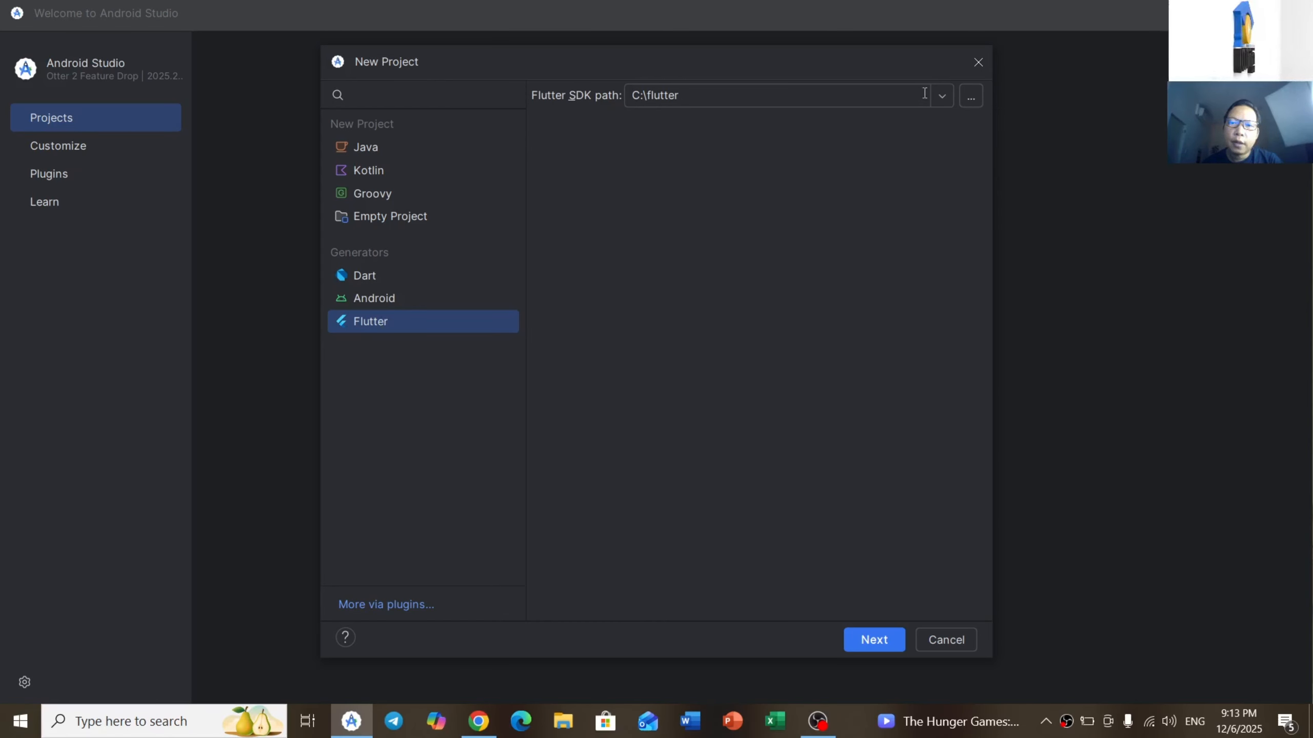
left_click(971, 97)
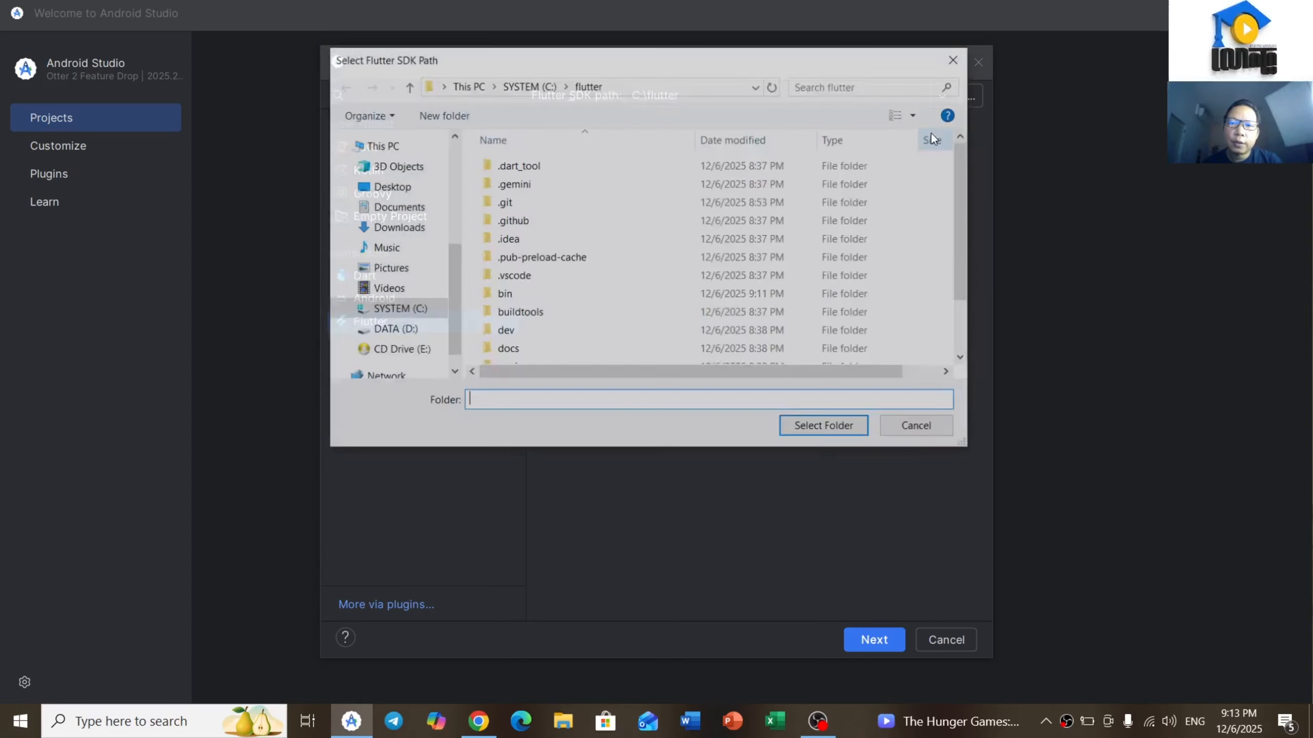
left_click(413, 310)
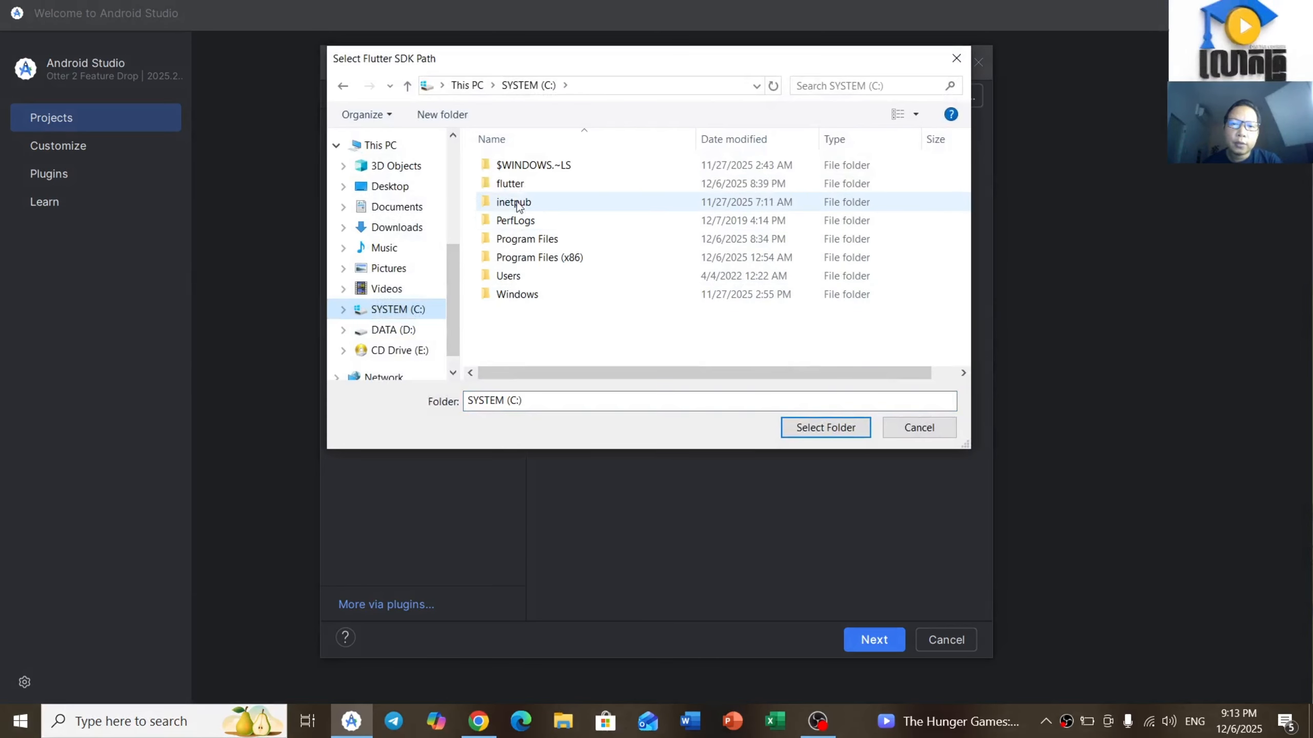
left_click(516, 185)
left_click(804, 429)
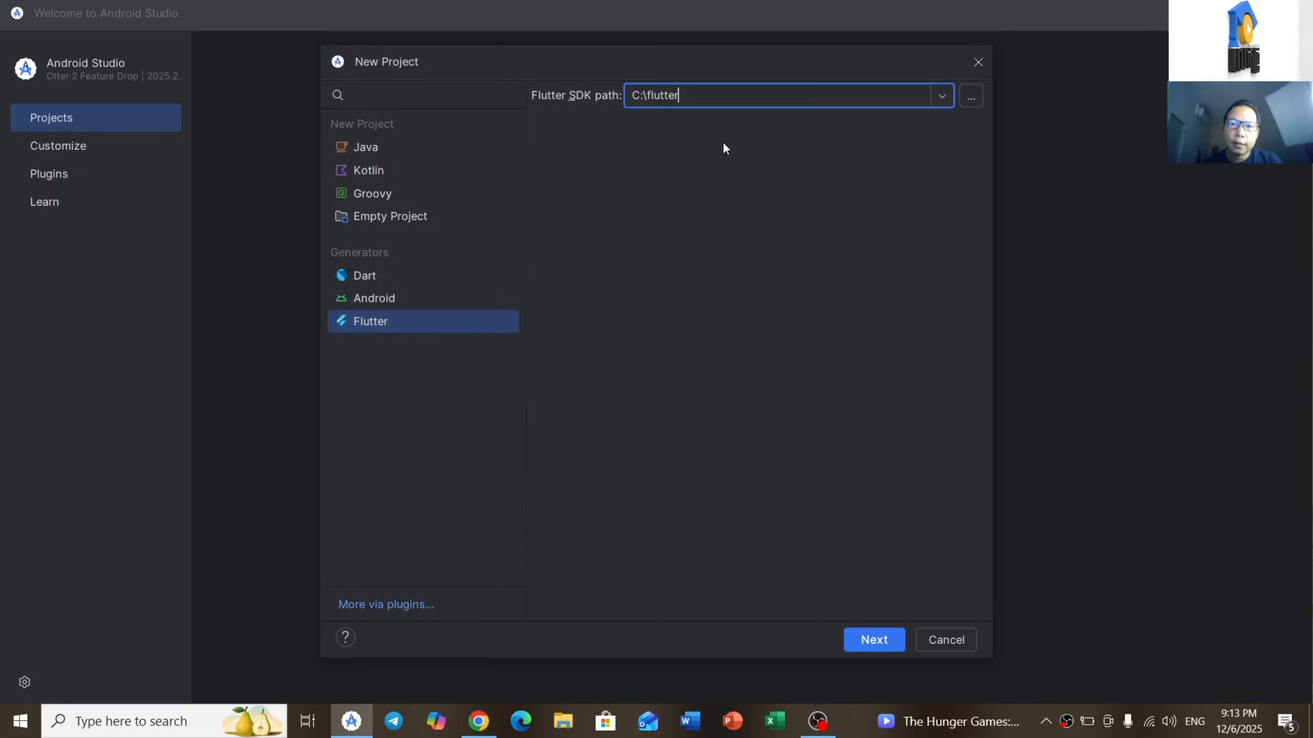
Continue to the new Flutter project's details, name the project code1 and set its organization to com.code1
left_click(860, 642)
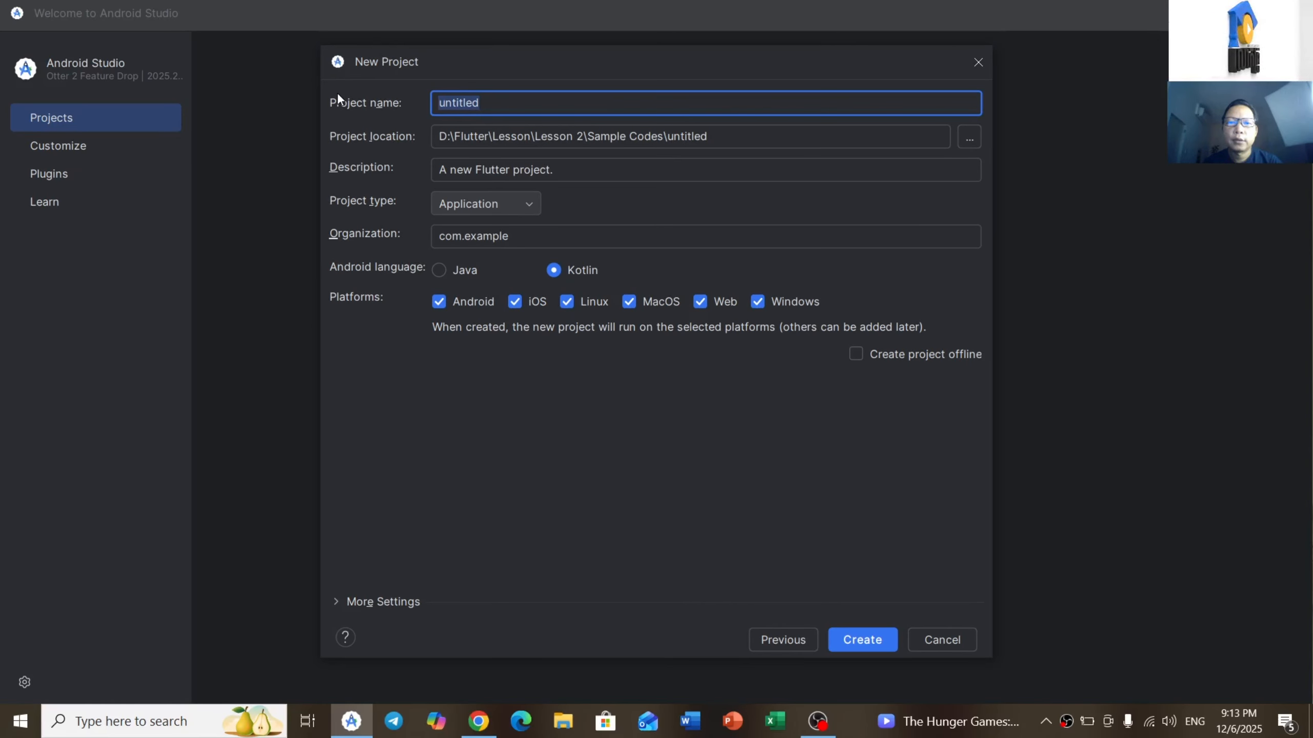
type("cod")
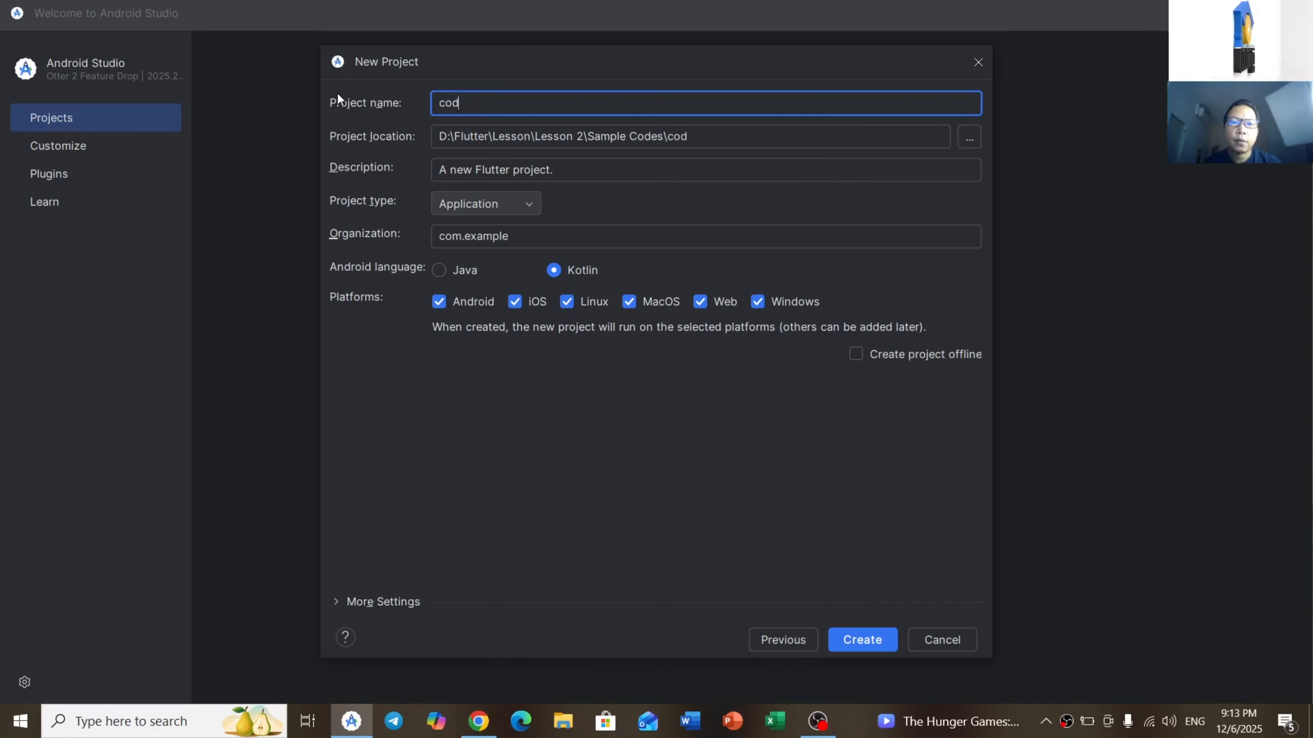
type("e1")
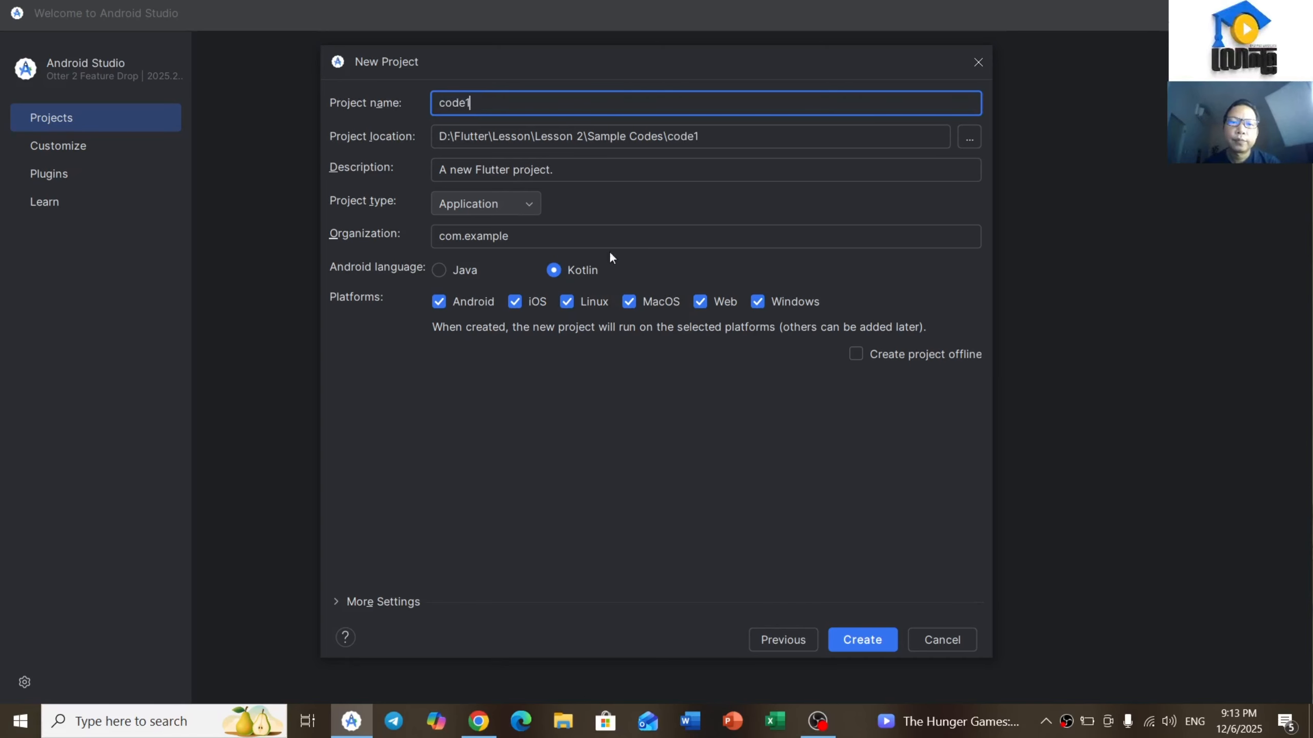
left_click_drag(575, 179, 394, 169)
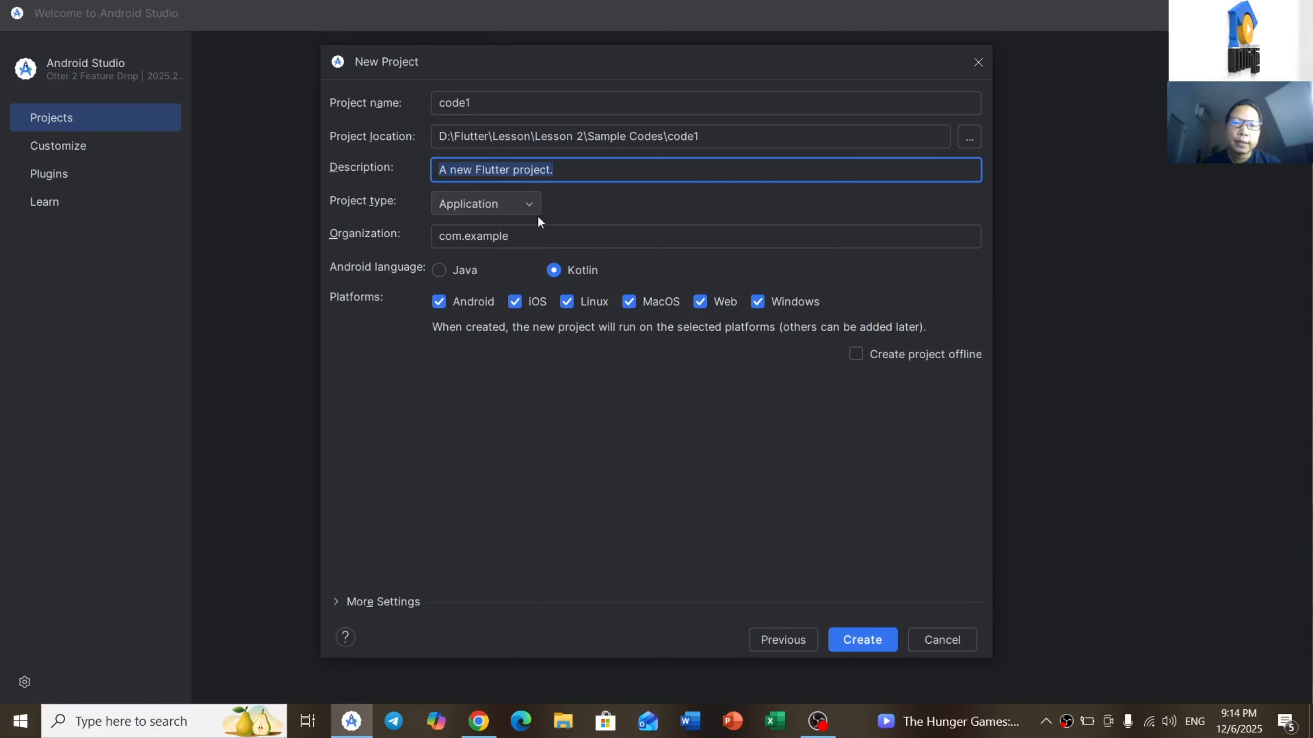
left_click(448, 237)
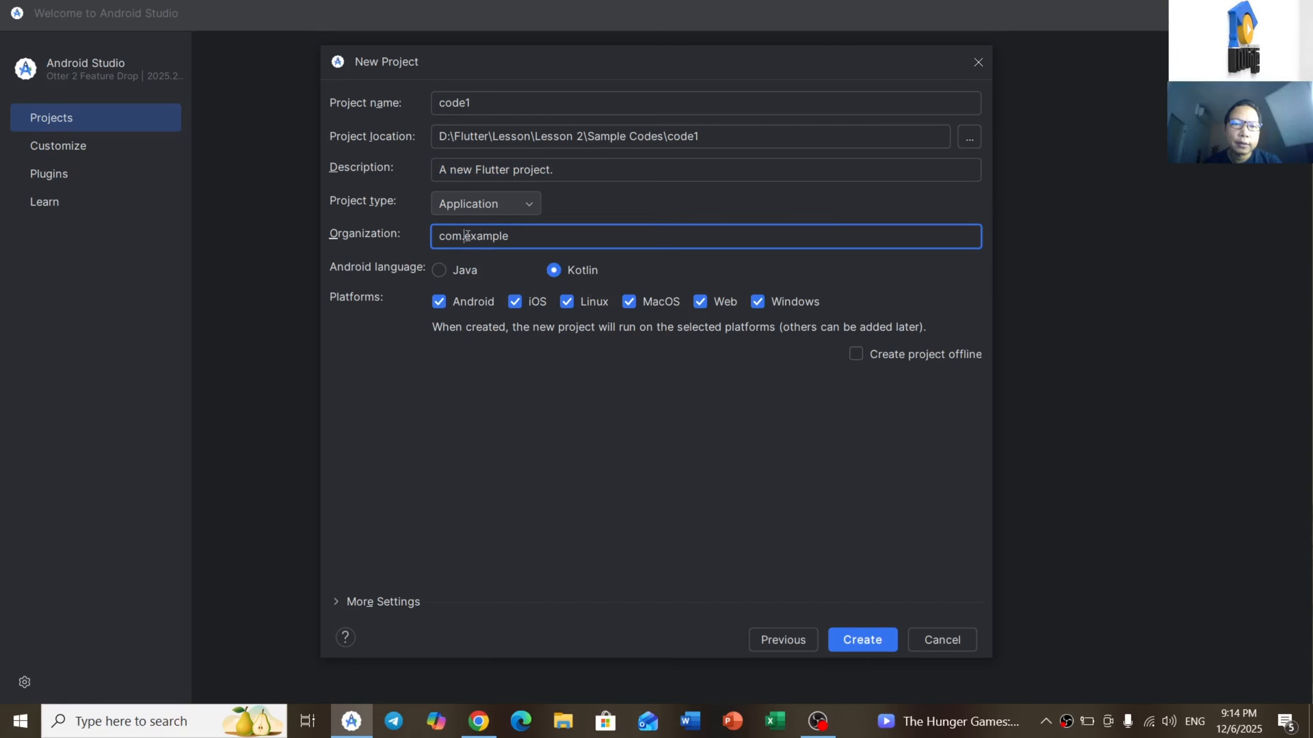
left_click_drag(464, 236, 567, 251)
type("code1")
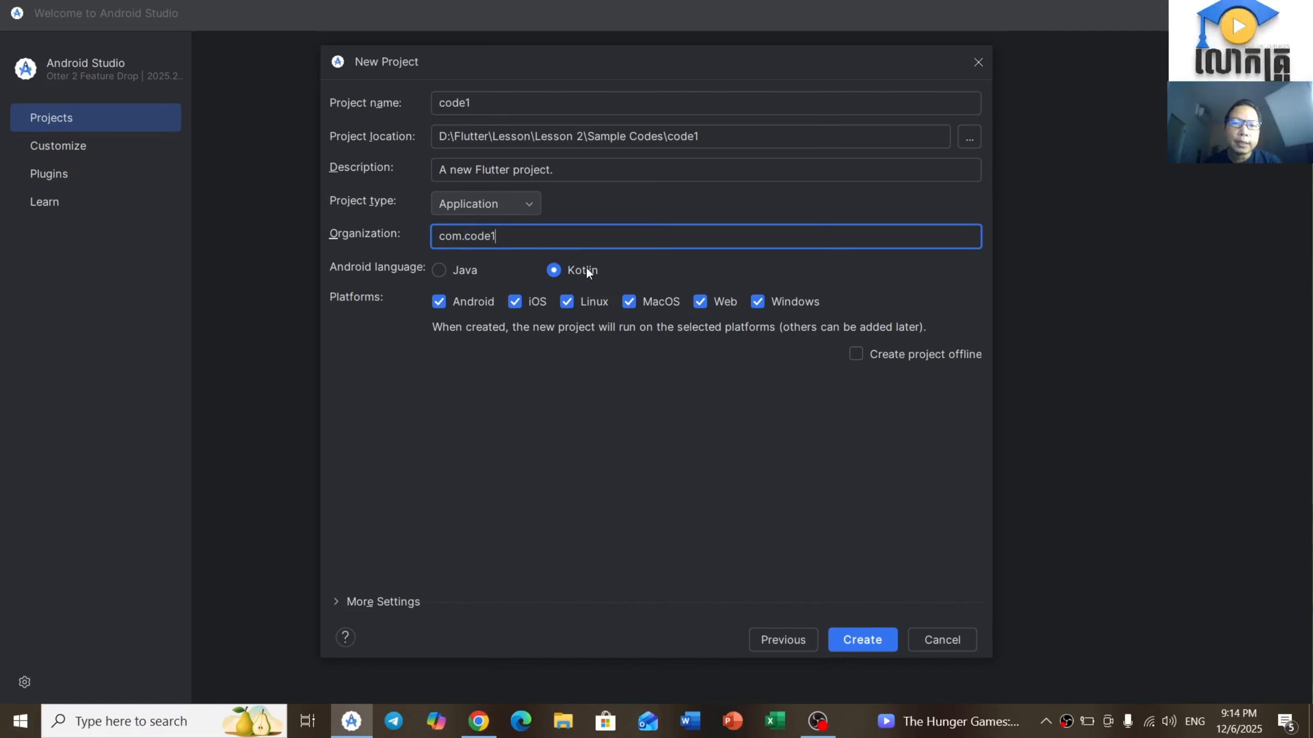
Create the project with Java as the Android language and the Linux and MacOS platforms excluded
left_click(439, 270)
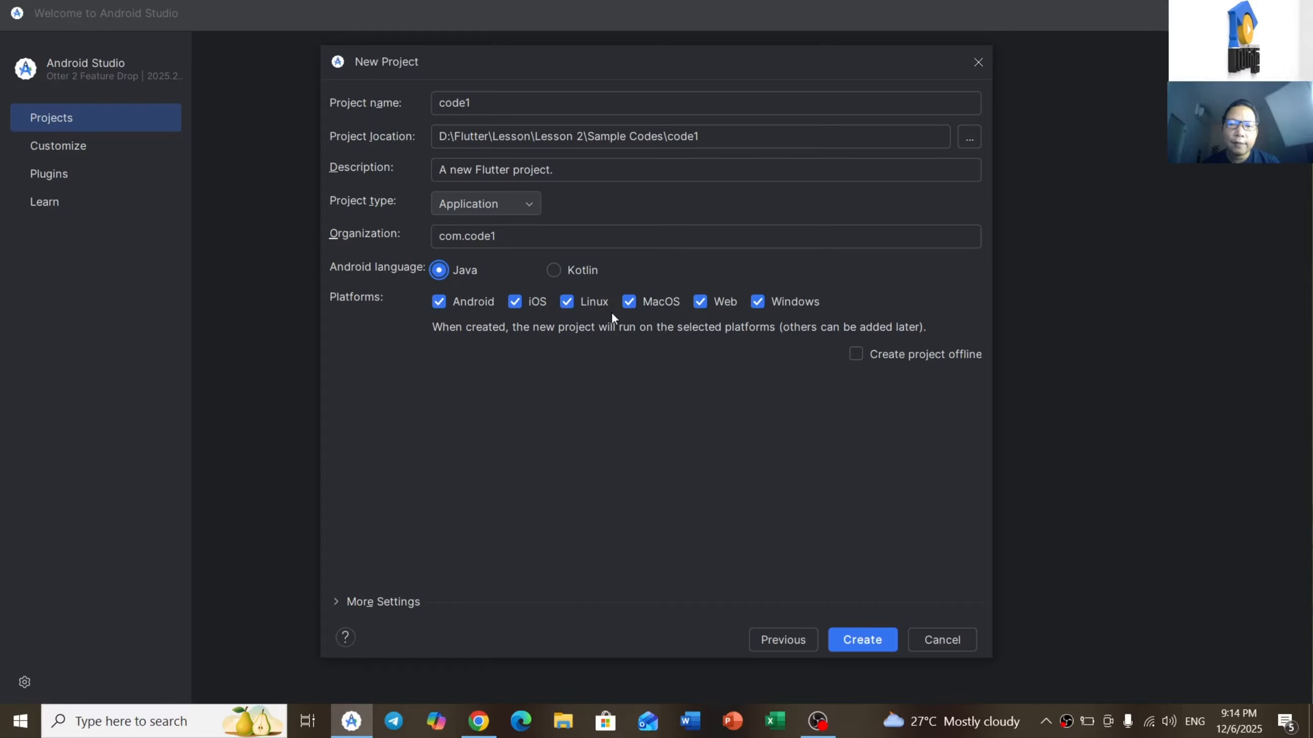
left_click(626, 302)
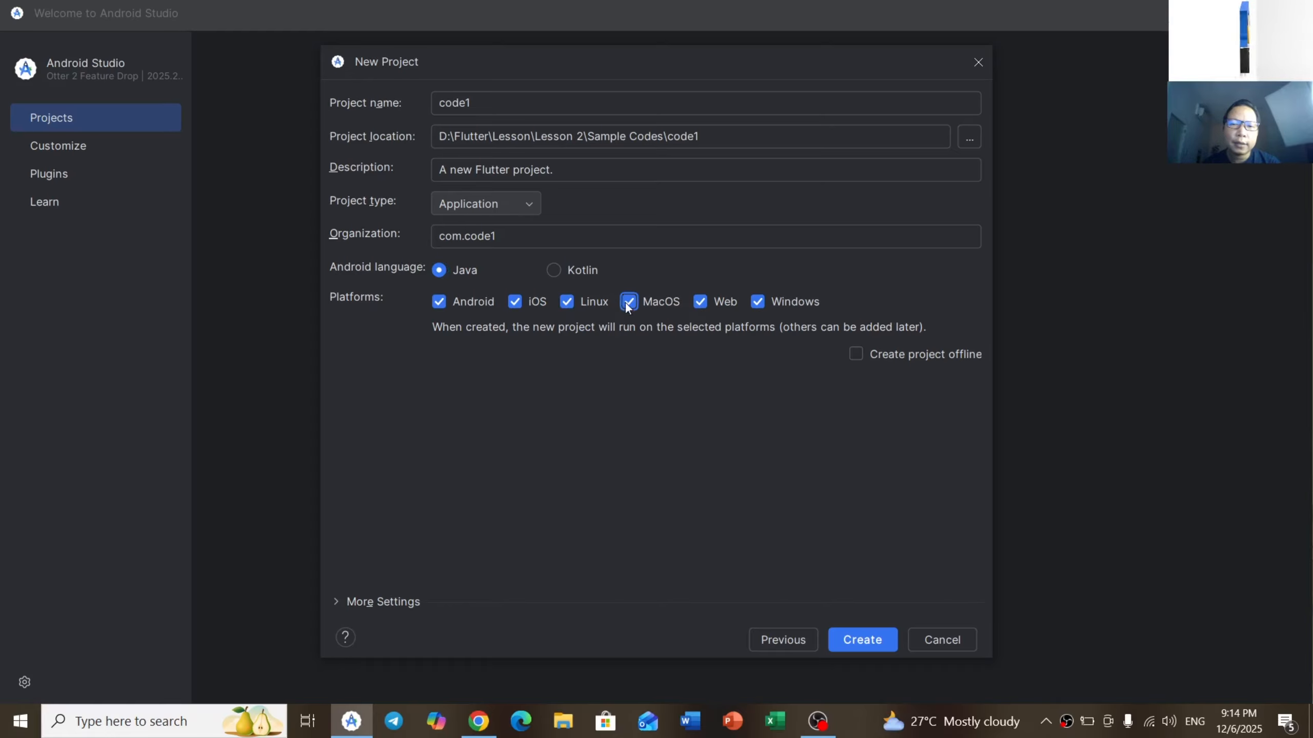
left_click(567, 300)
left_click(519, 302)
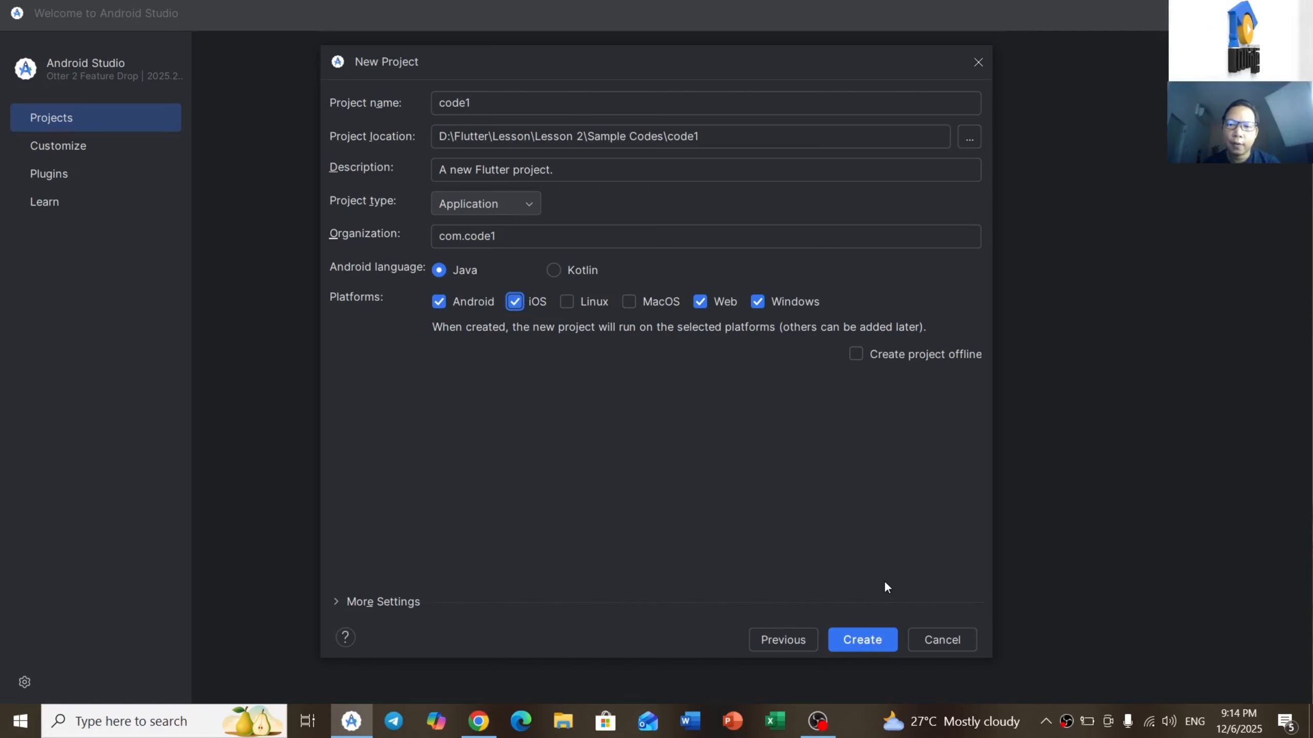
left_click(869, 644)
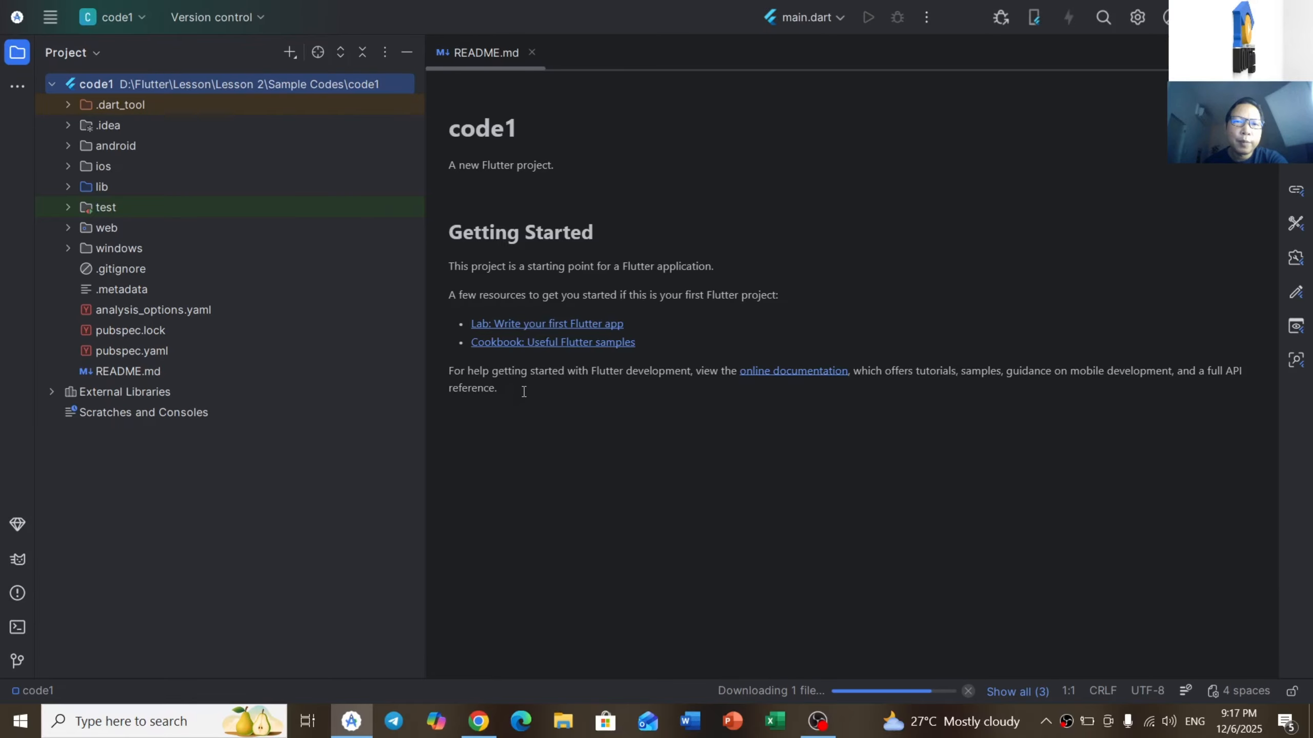
Examine the contents of the code1 project's web folder and read through the code in main.dart
left_click(122, 248)
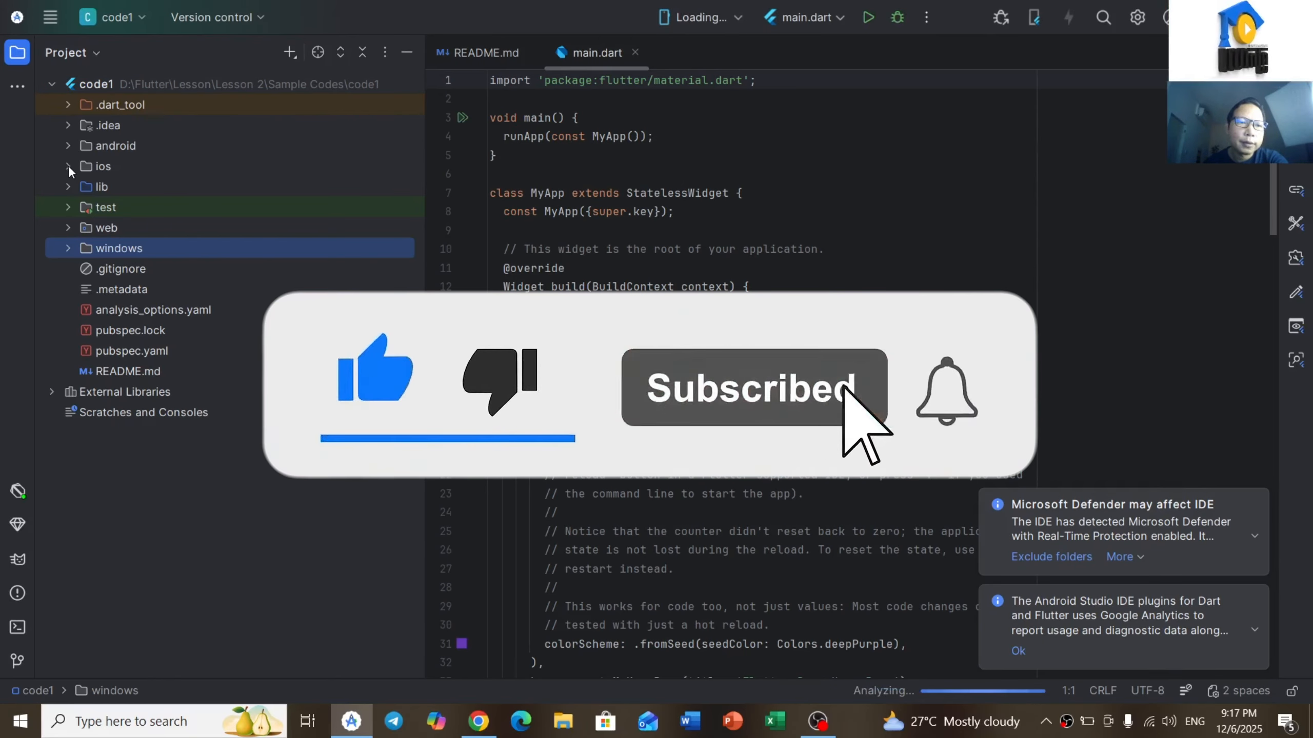
left_click(67, 228)
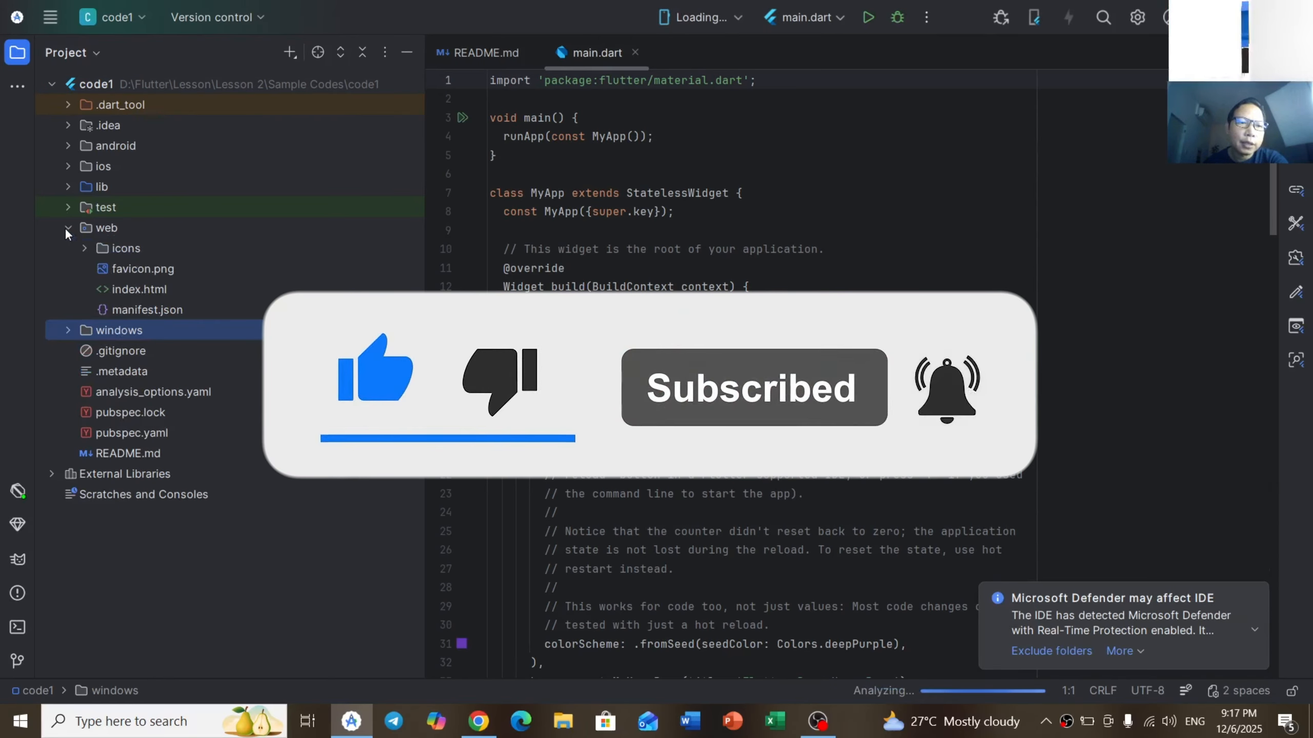
left_click(67, 228)
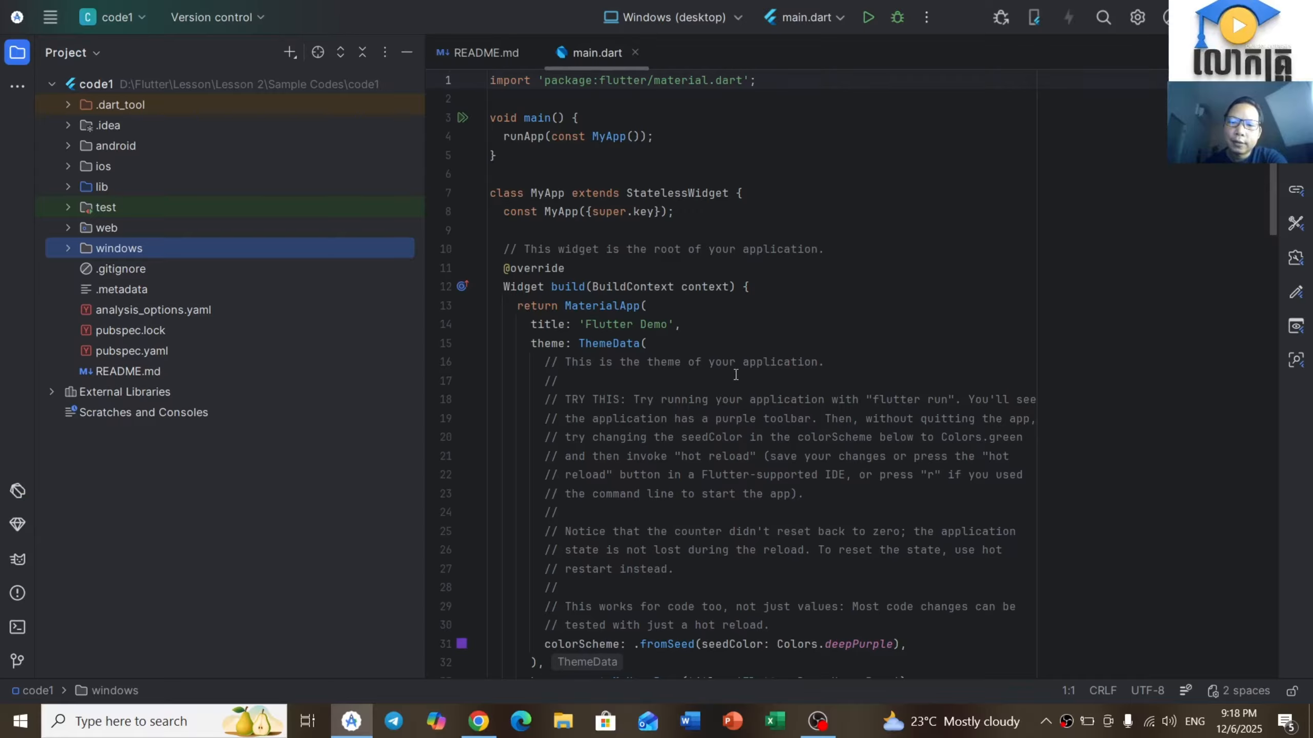
scroll(735, 374, "down", 20)
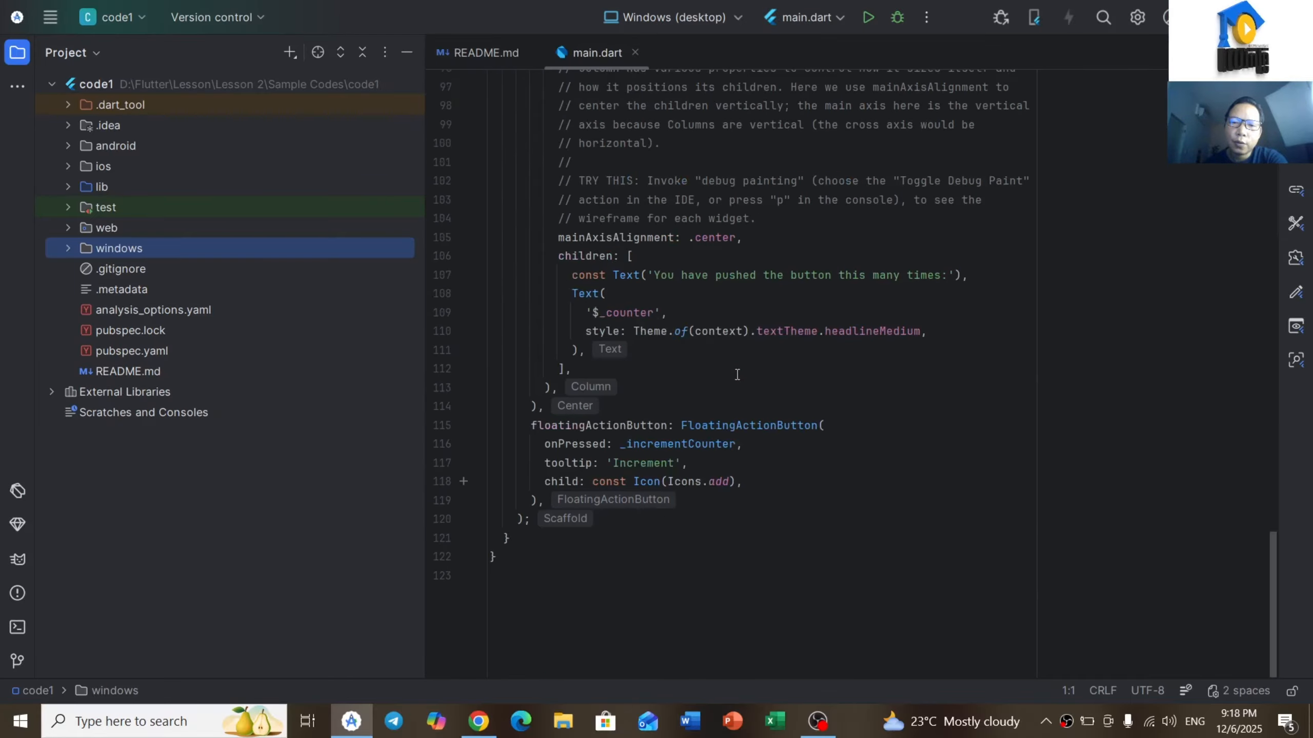
scroll(737, 374, "up", 5)
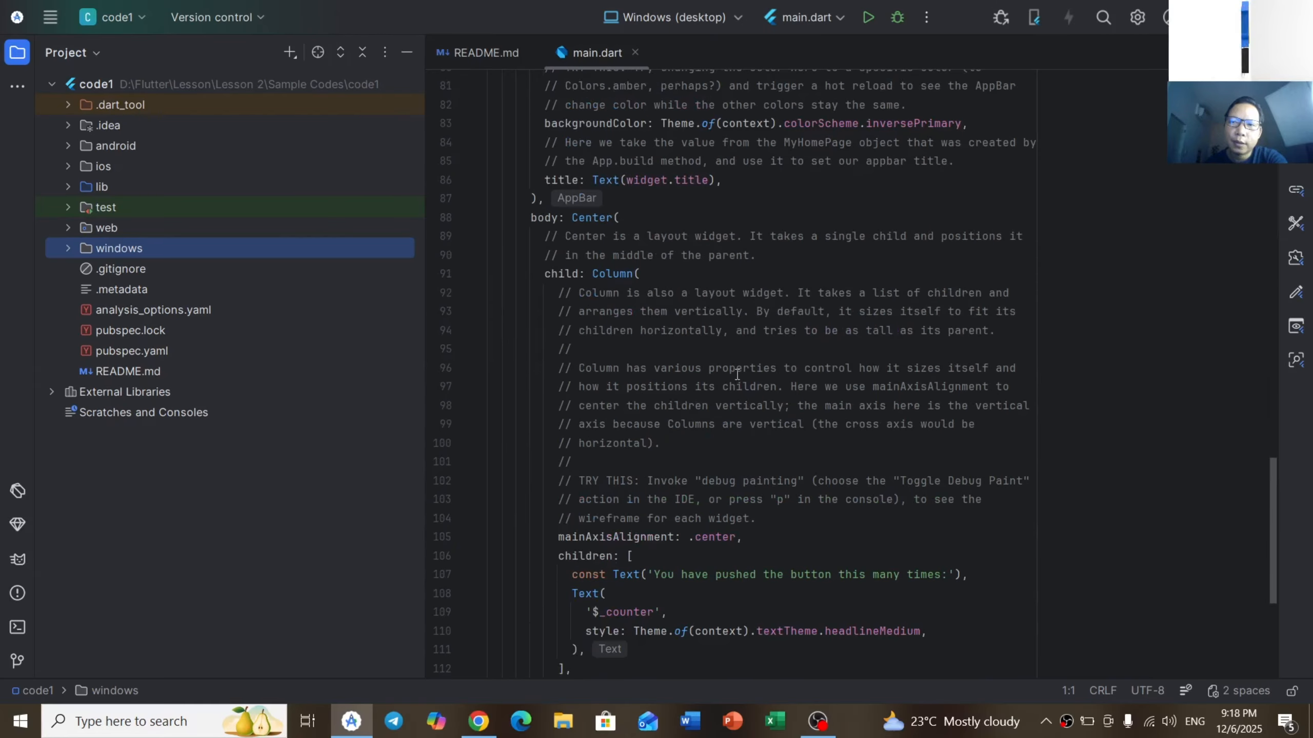
scroll(737, 374, "up", 20)
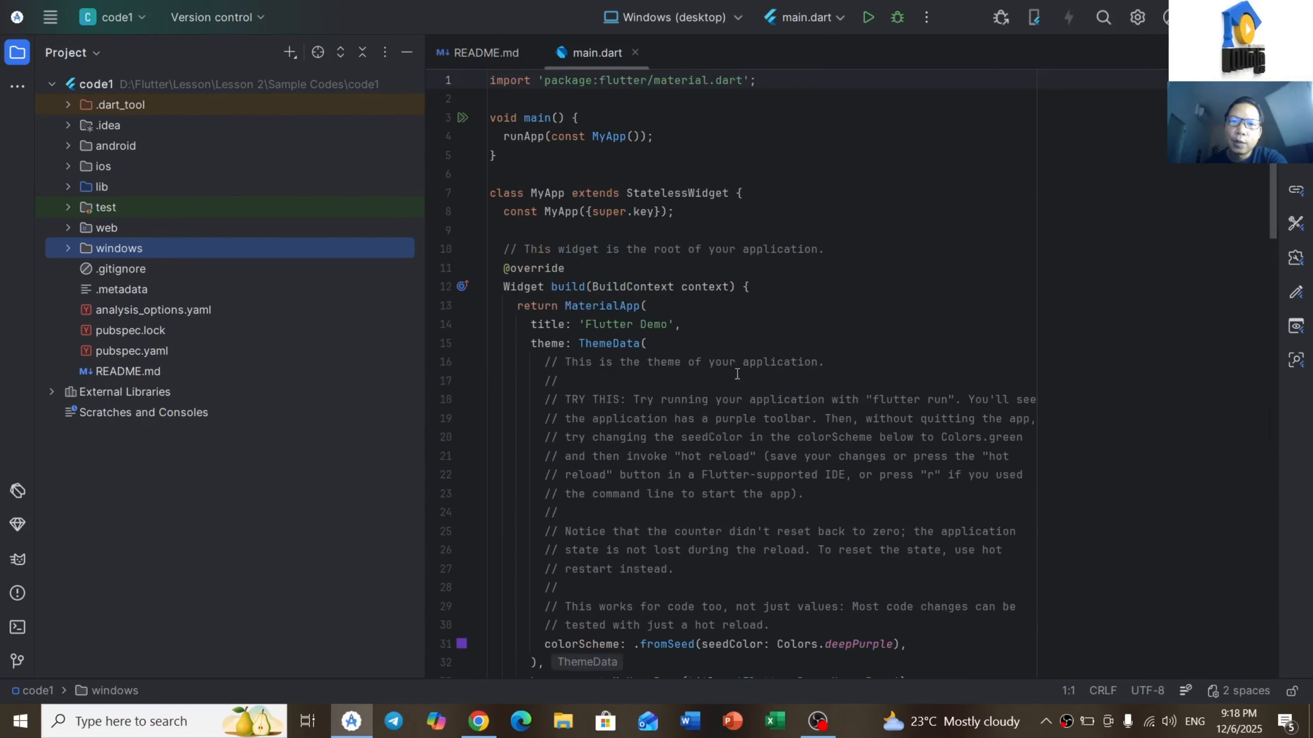